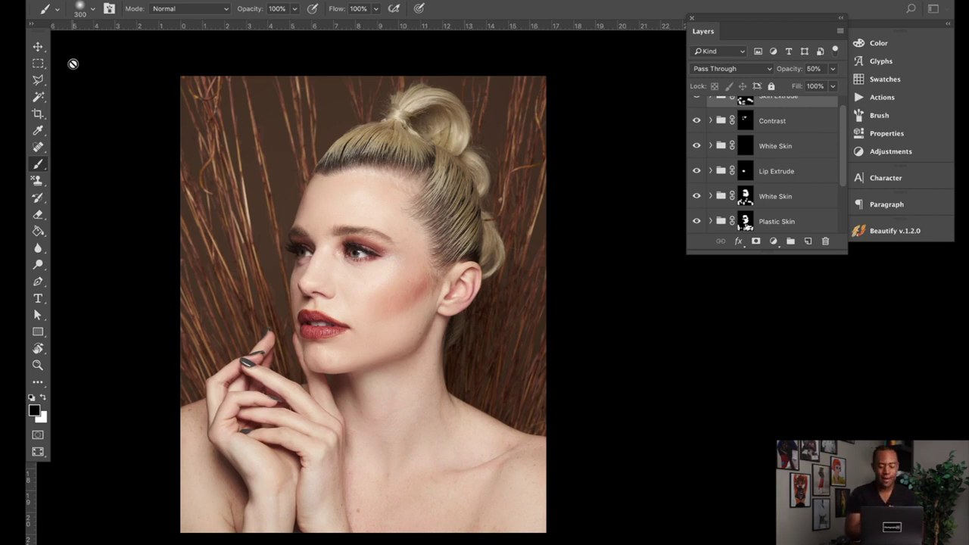
Switch to the Safari window with the Beautify panel website and examine its introductory images and panel screenshots.
key(ctrl+Up)
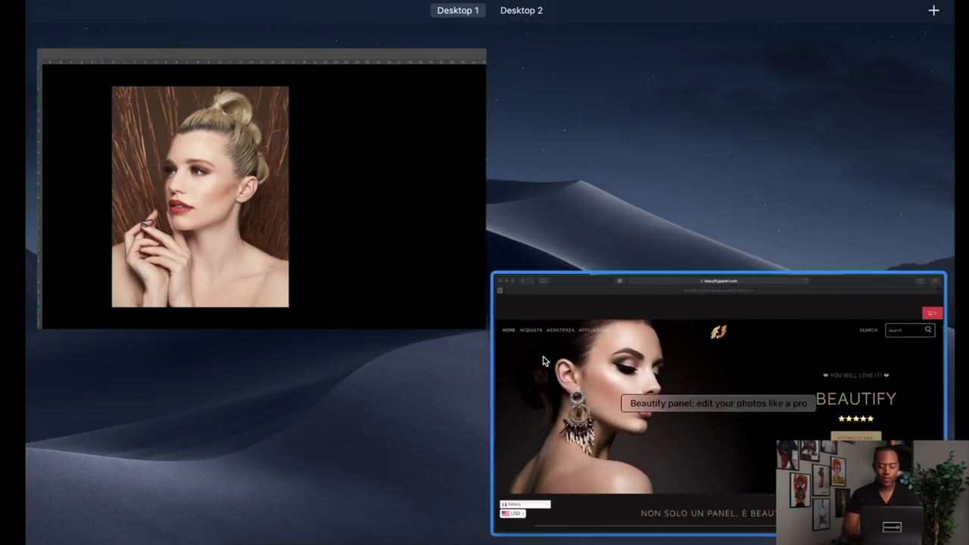
click(543, 361)
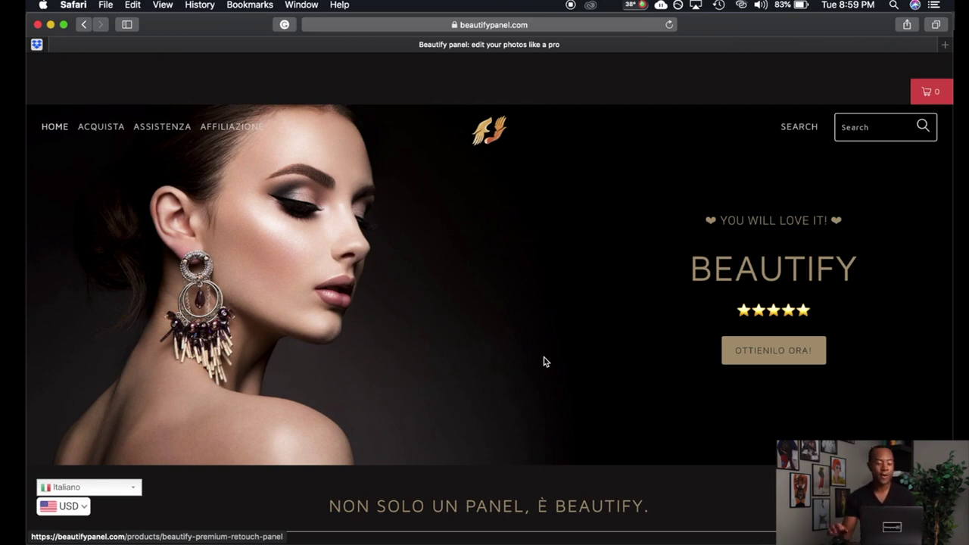
scroll(544, 362, down, 5)
scroll(546, 362, down, 4)
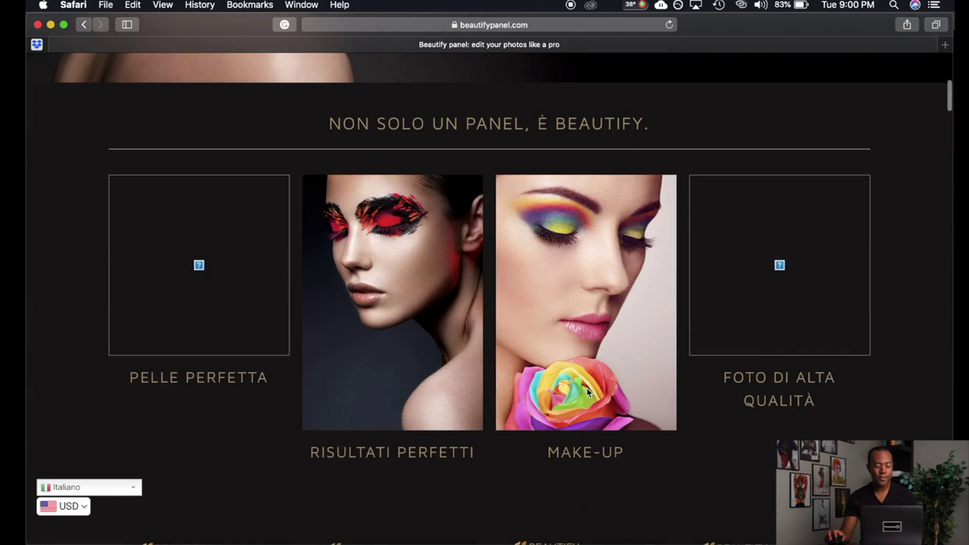
scroll(681, 412, down, 2)
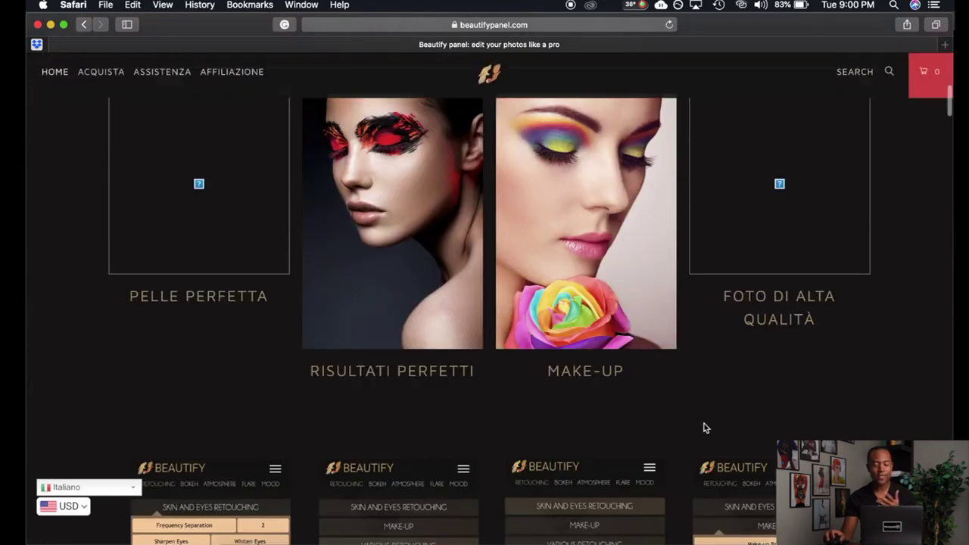
scroll(863, 409, up, 3)
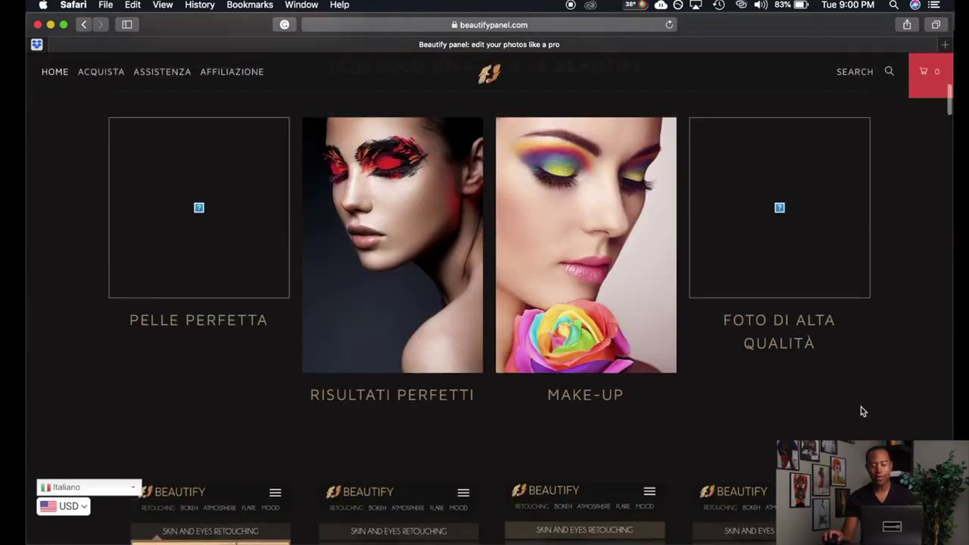
scroll(861, 411, down, 2)
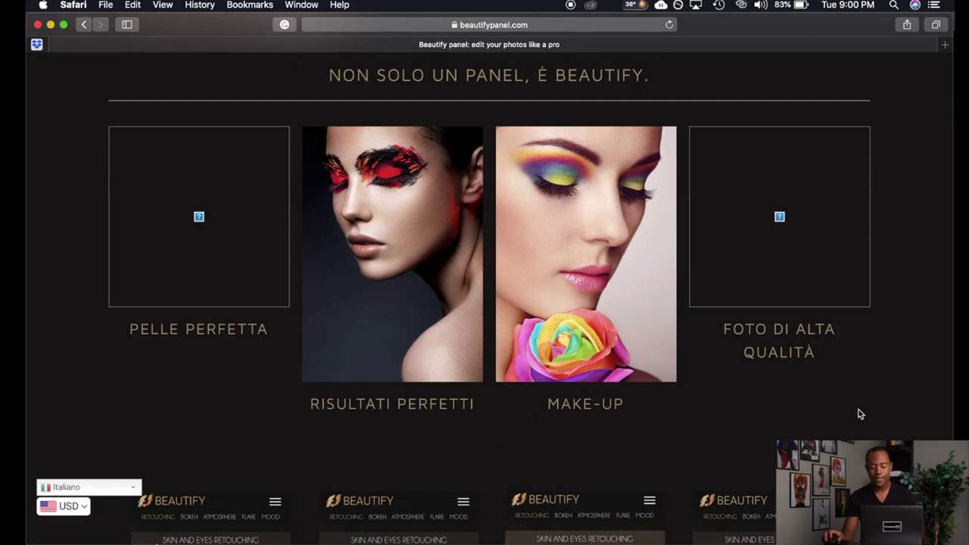
scroll(861, 414, down, 5)
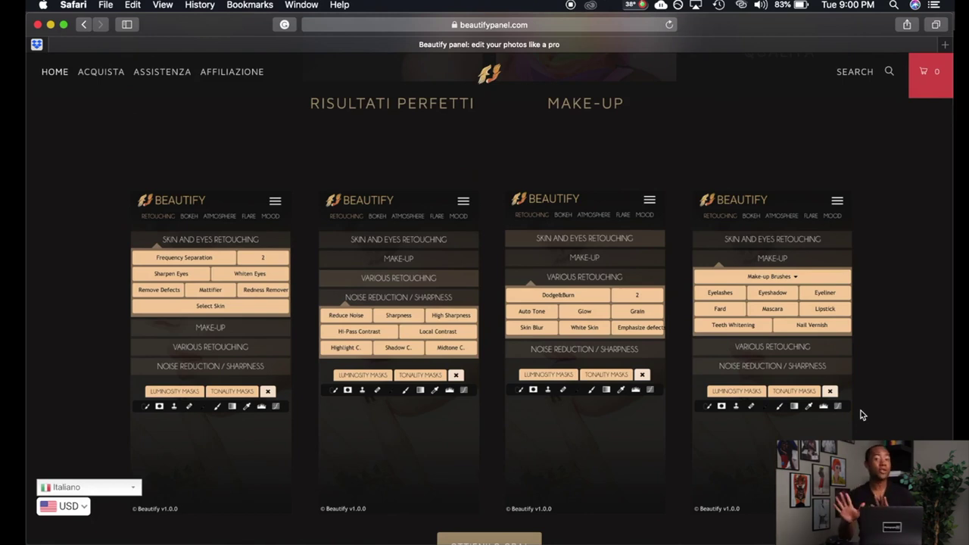
scroll(861, 414, down, 7)
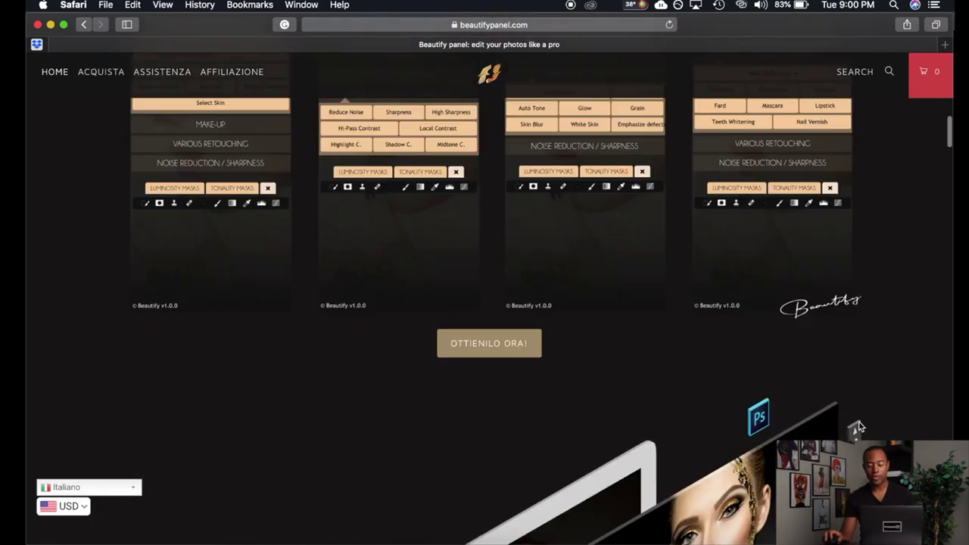
scroll(861, 427, down, 2)
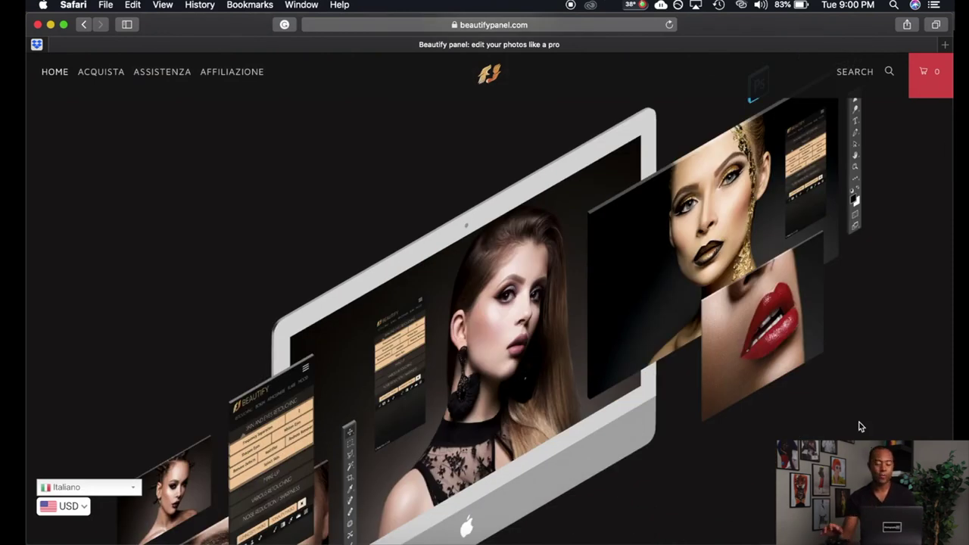
Examine the product description, the testimonial and the main functions section covering Retouching, Bokeh, Atmosphere and Flare.
scroll(861, 426, down, 5)
scroll(812, 385, down, 6)
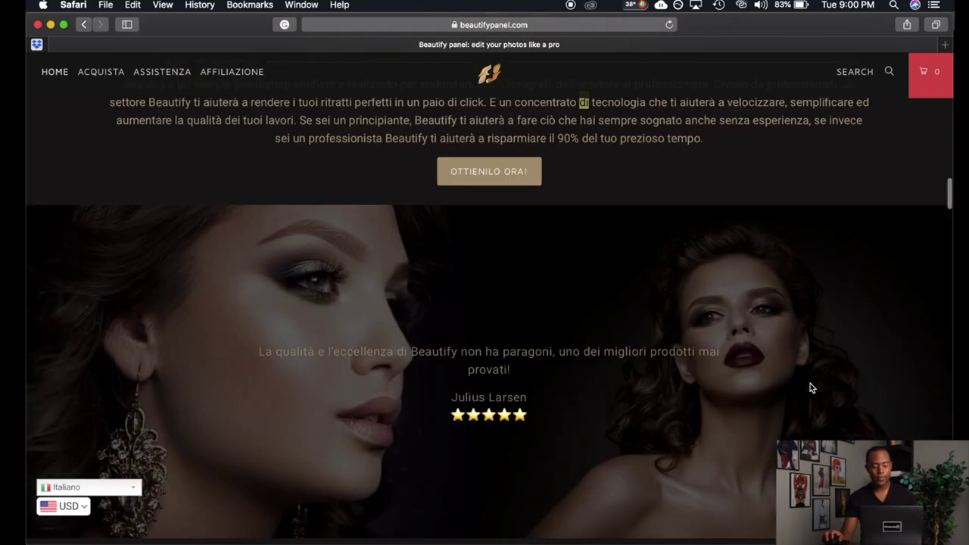
scroll(808, 385, down, 1)
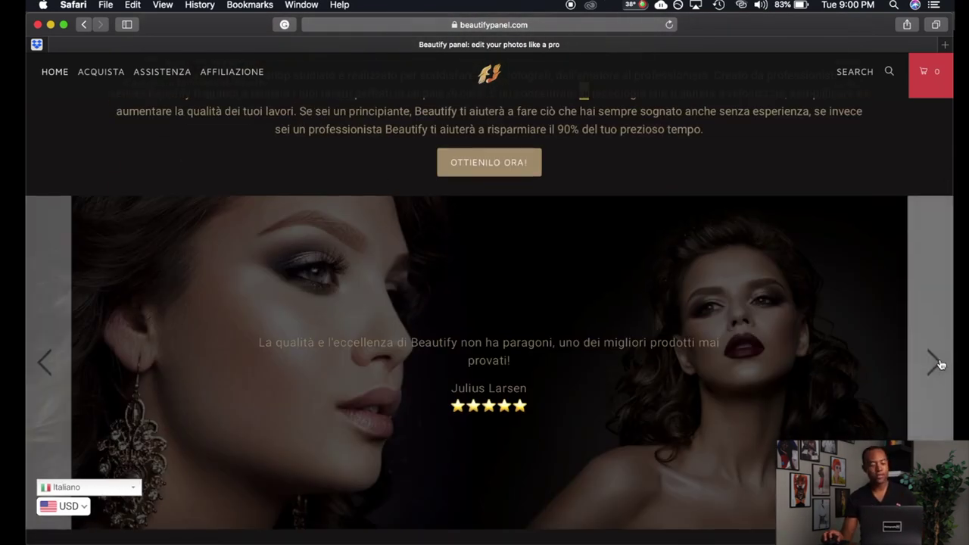
scroll(939, 365, up, 1)
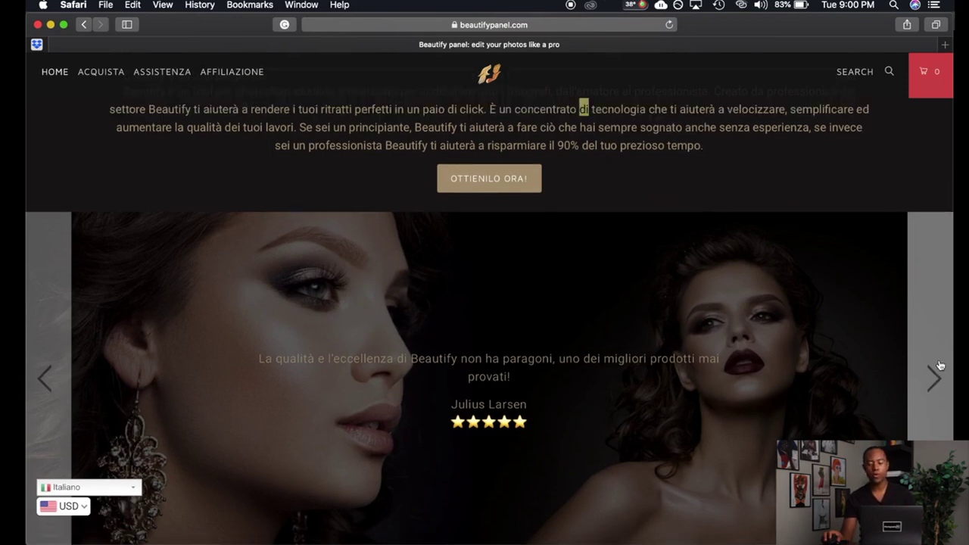
scroll(939, 366, down, 3)
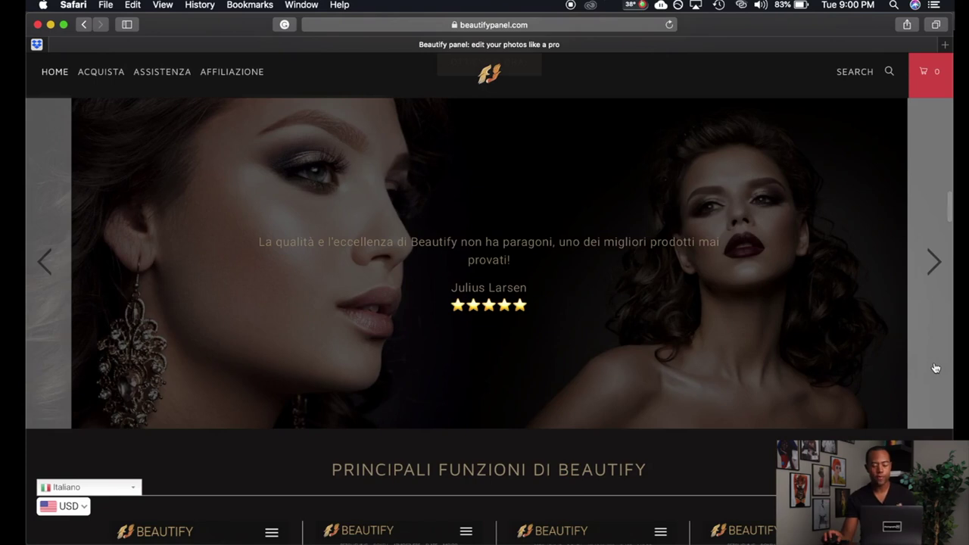
scroll(936, 368, down, 6)
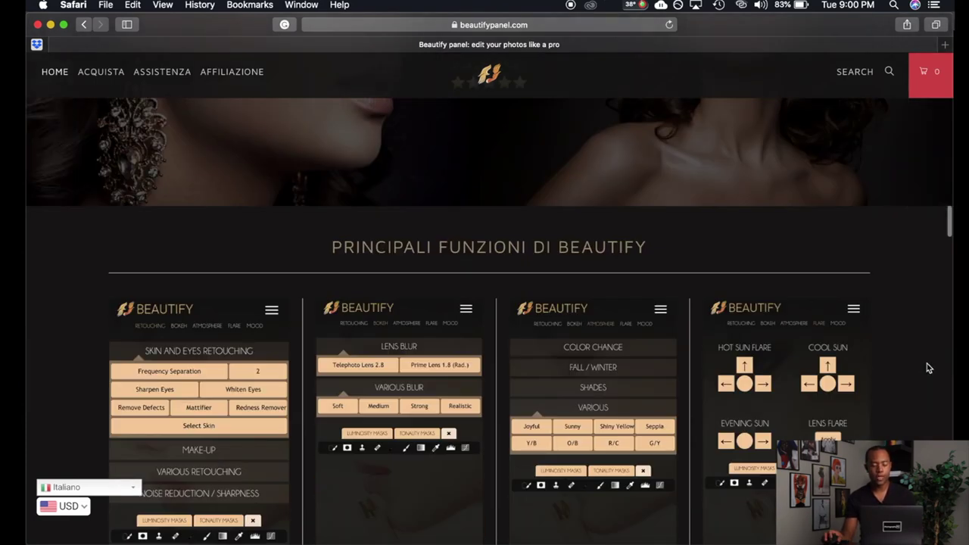
scroll(927, 367, down, 5)
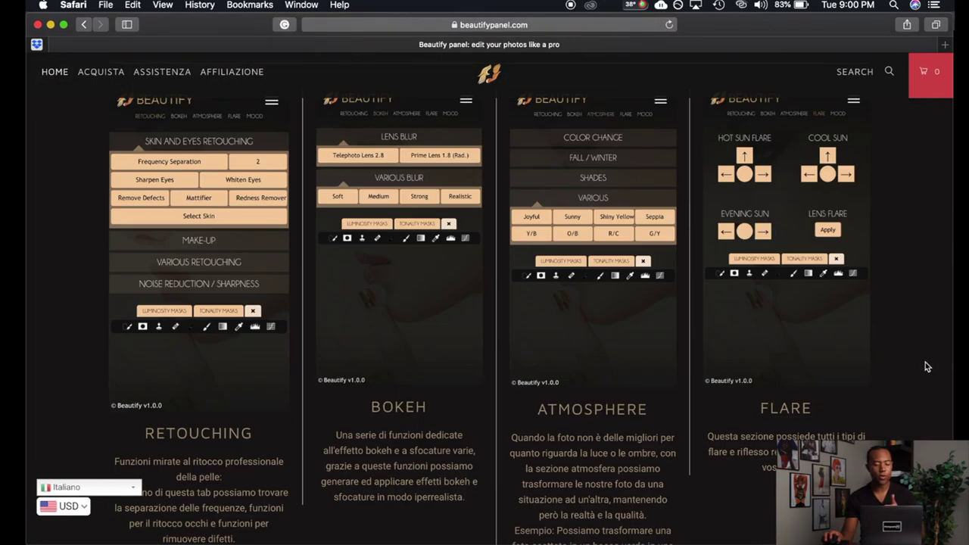
scroll(927, 366, up, 3)
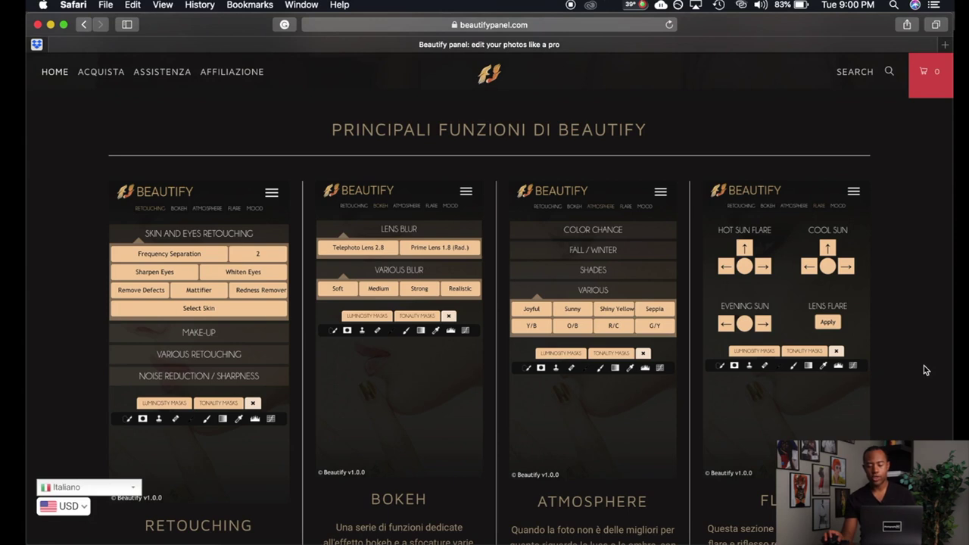
scroll(924, 370, down, 10)
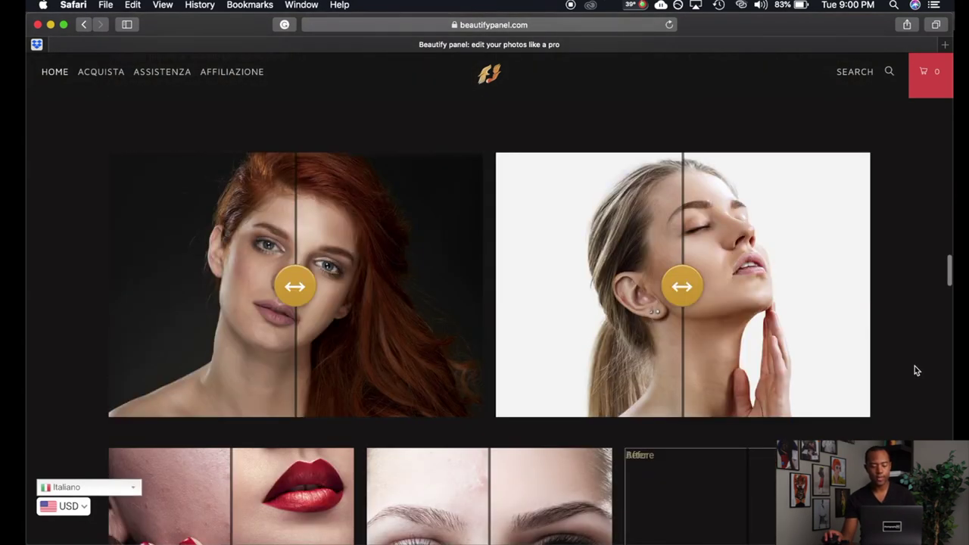
Reveal the retouched versions in the before-and-after sample portraits and look through the rest of the product page.
drag(704, 303, 580, 269)
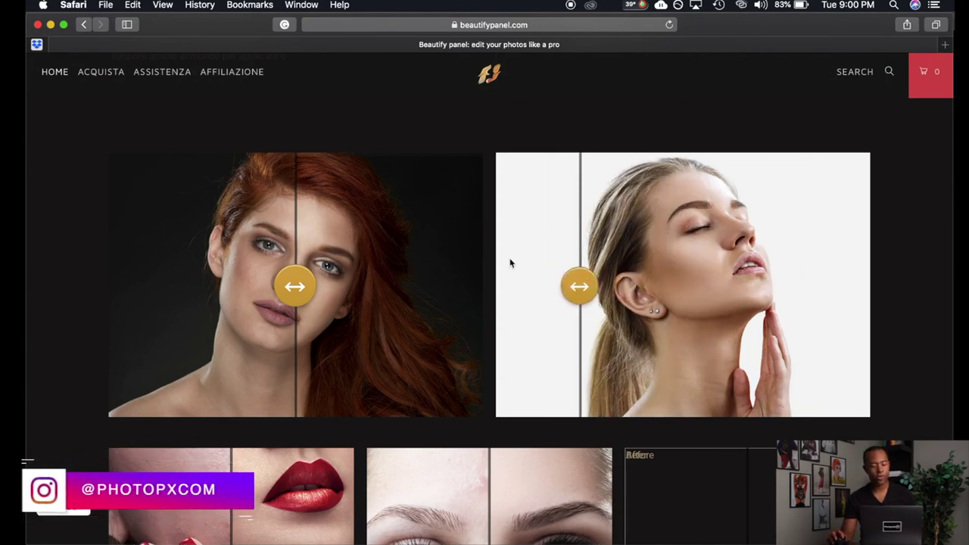
drag(292, 274, 166, 260)
scroll(249, 295, down, 5)
scroll(249, 295, down, 3)
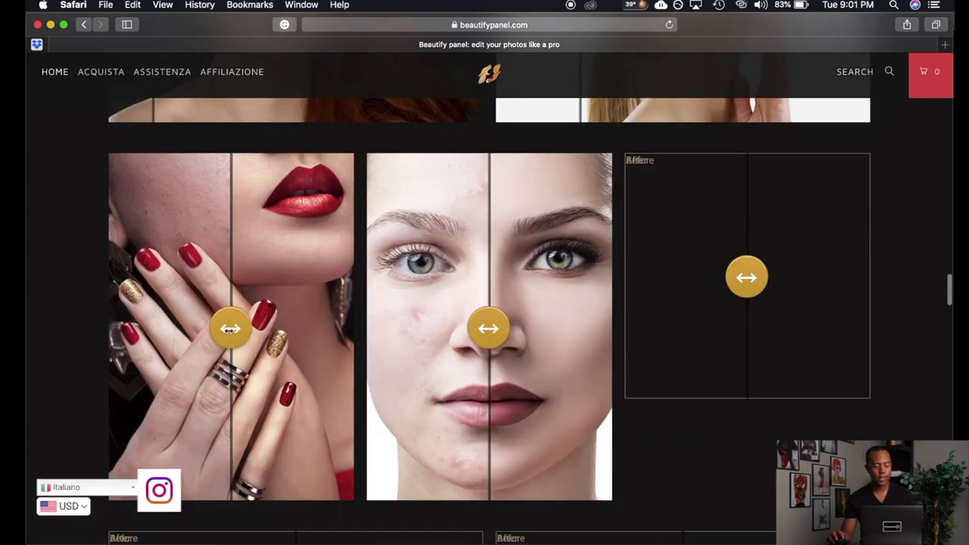
drag(231, 327, 73, 307)
mouse_move(485, 328)
mouse_down()
mouse_move(352, 322)
mouse_move(607, 324)
mouse_move(374, 329)
mouse_move(350, 312)
mouse_up()
scroll(427, 311, down, 10)
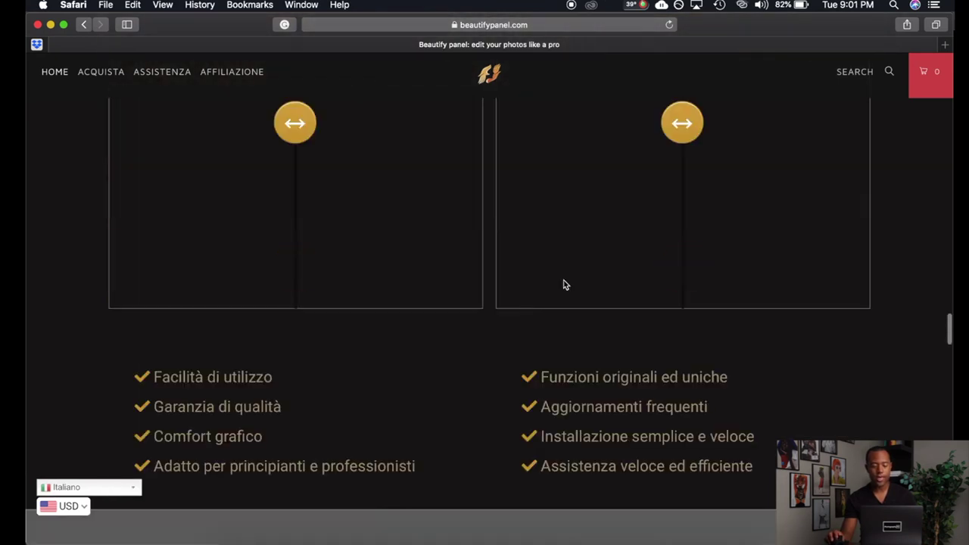
scroll(560, 292, down, 6)
scroll(562, 300, down, 5)
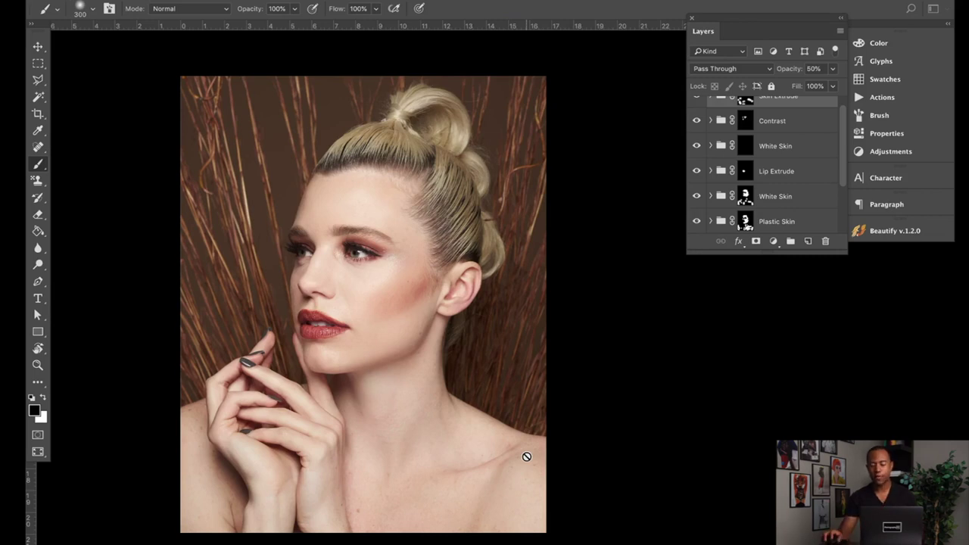
Switch back to Photoshop and compare the whole portrait with only the Background layer visible and with all layers visible.
scroll(749, 157, up, 1)
scroll(749, 157, down, 4)
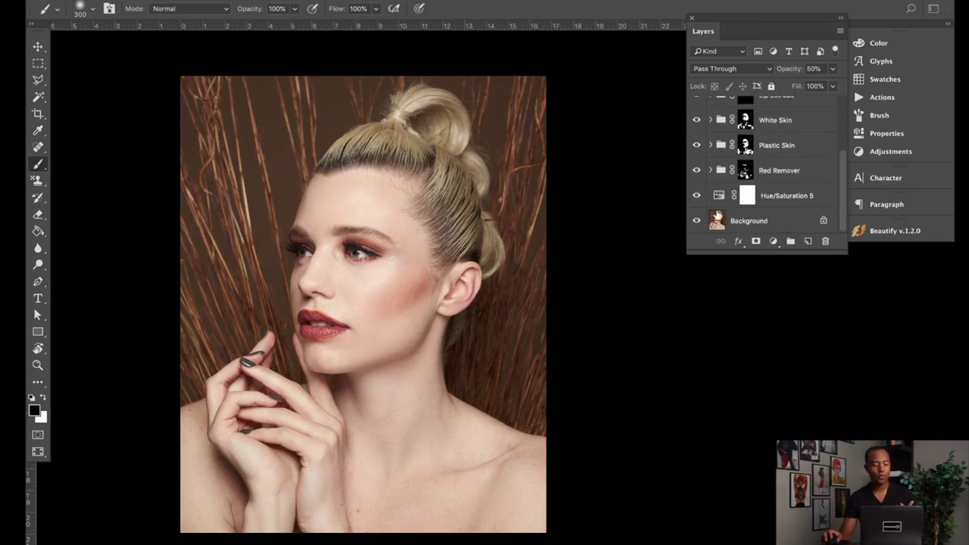
alt+click(696, 220)
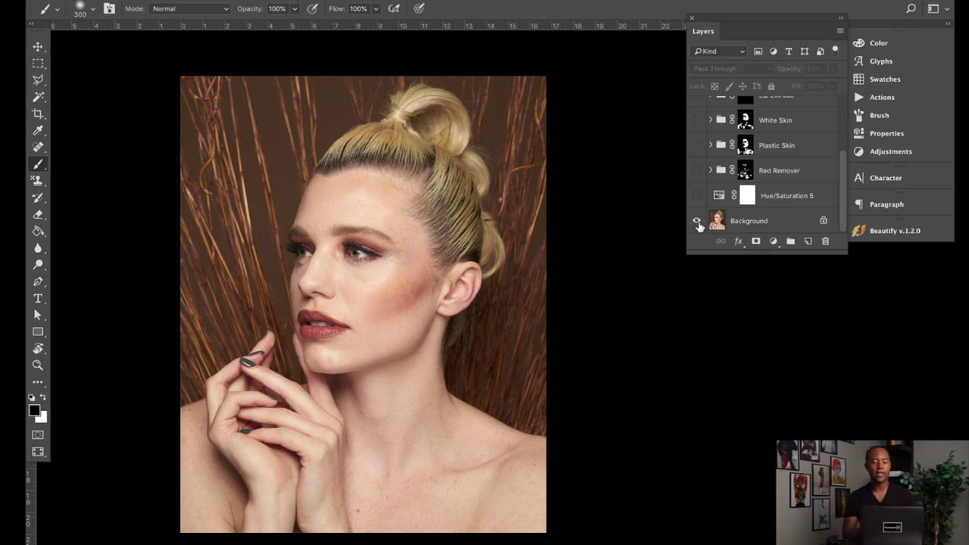
alt+click(696, 221)
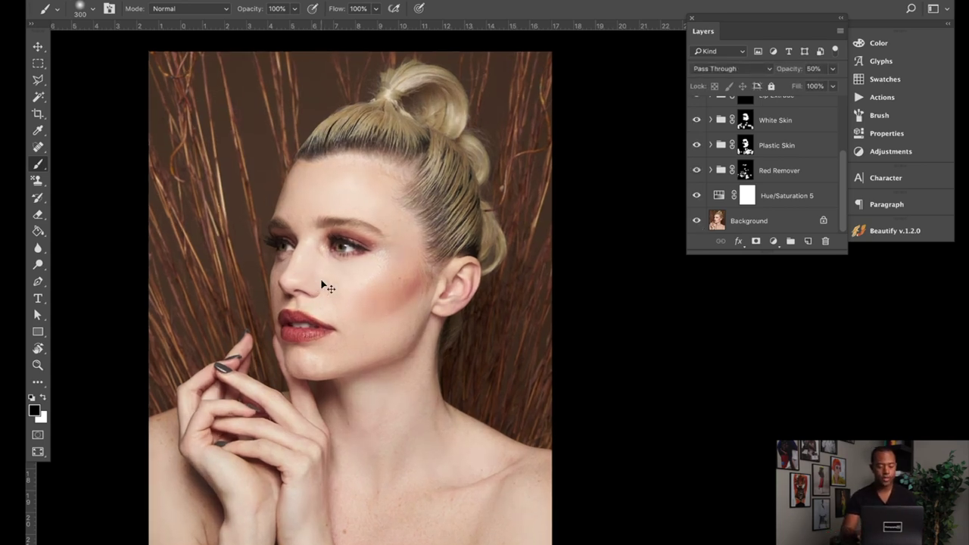
Inspect the face up close and compare it repeatedly with and without the retouching layers above the Background.
scroll(328, 288, up, 5)
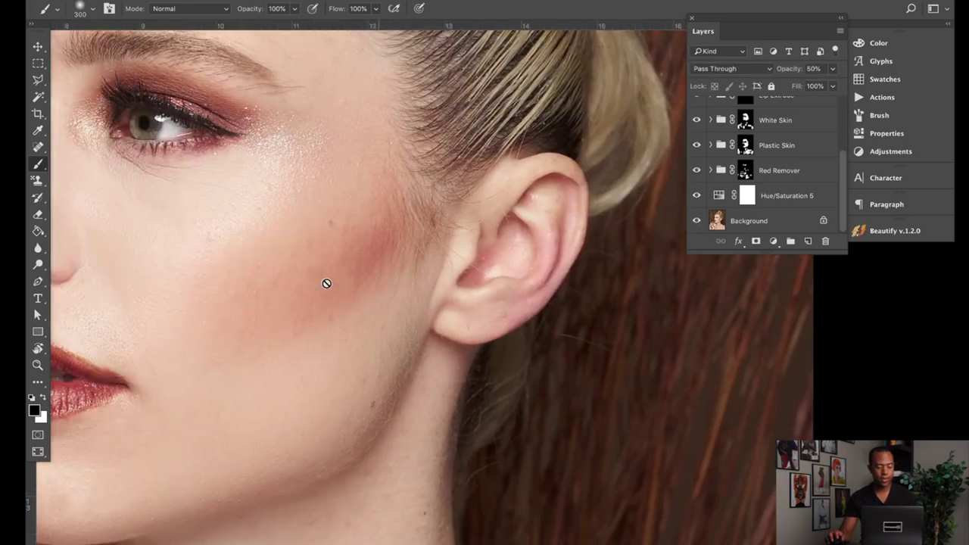
scroll(327, 283, down, 6)
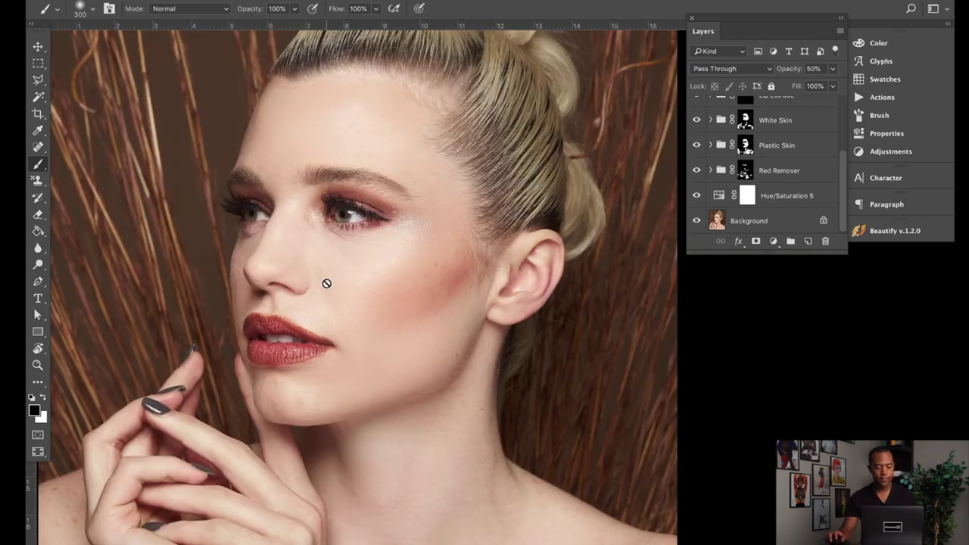
scroll(326, 283, up, 3)
click(697, 221)
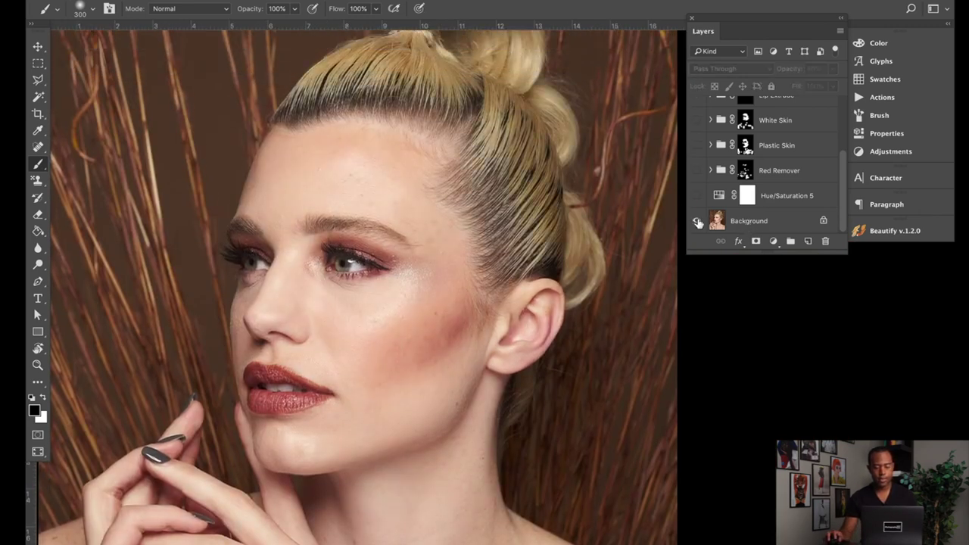
alt+click(697, 221)
alt+click(698, 221)
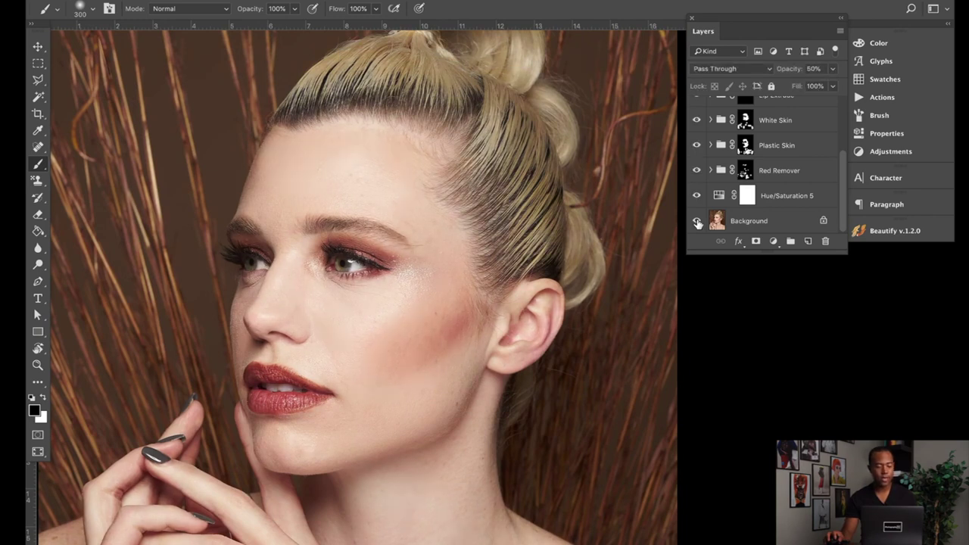
alt+click(697, 221)
alt+click(698, 221)
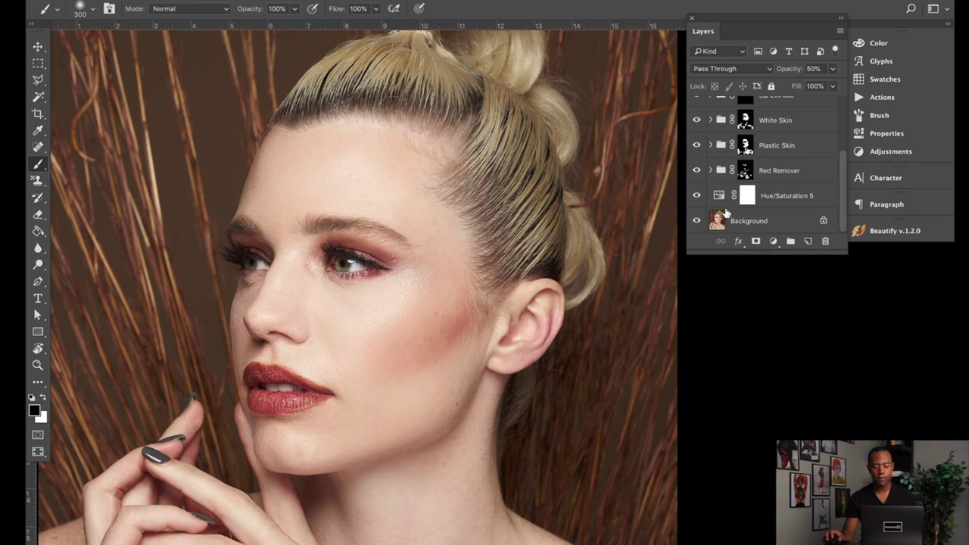
Group all layers from Hue/Saturation 5 up to Skin Extrude and hide the group.
scroll(725, 213, up, 3)
scroll(725, 213, down, 3)
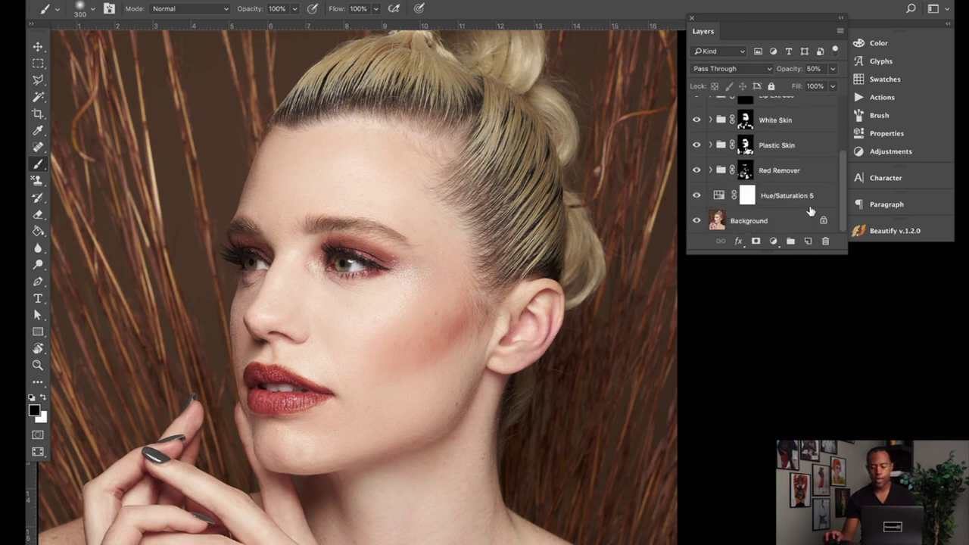
click(807, 202)
scroll(809, 206, up, 3)
shift+click(798, 122)
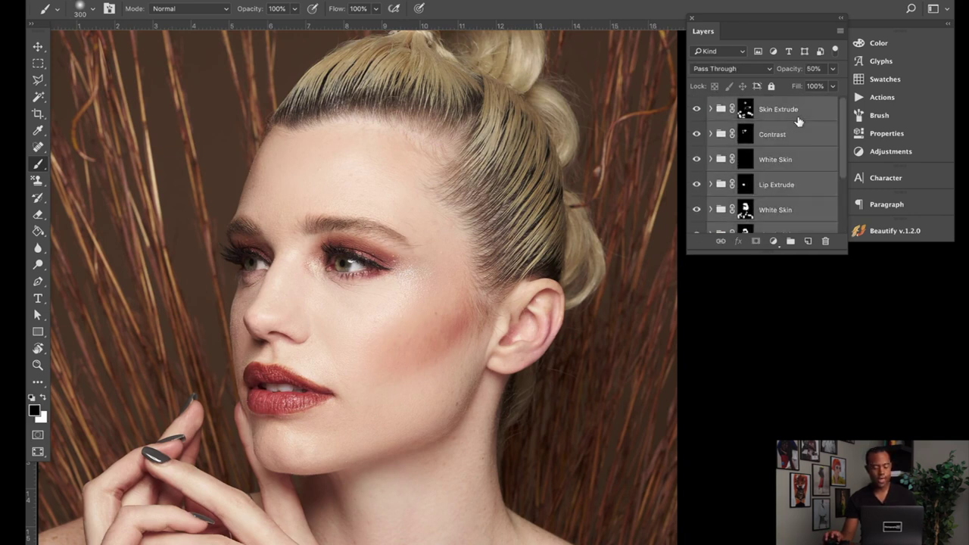
key(ctrl+g)
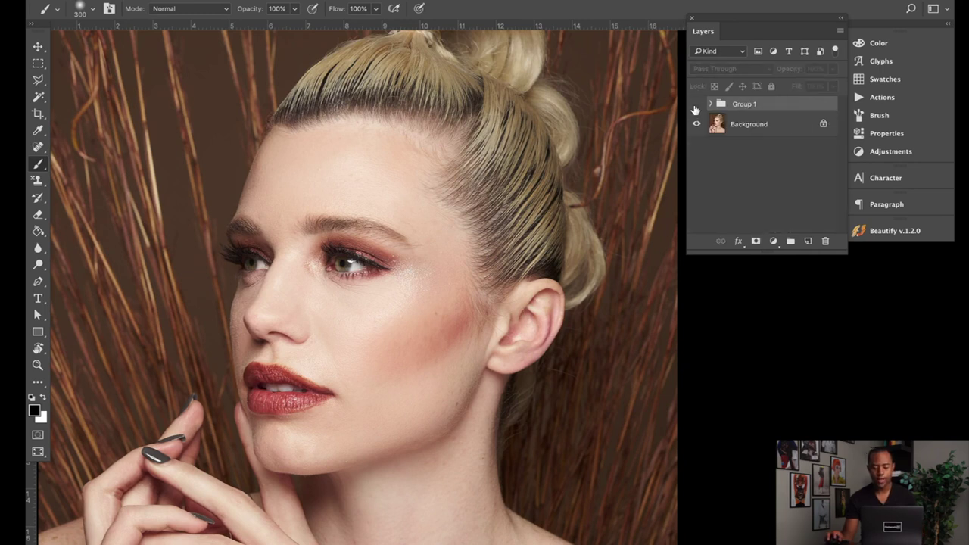
click(697, 104)
Select the Background layer, then open the Beautify v.1.2.0 panel beside the portrait and shorten it.
click(733, 126)
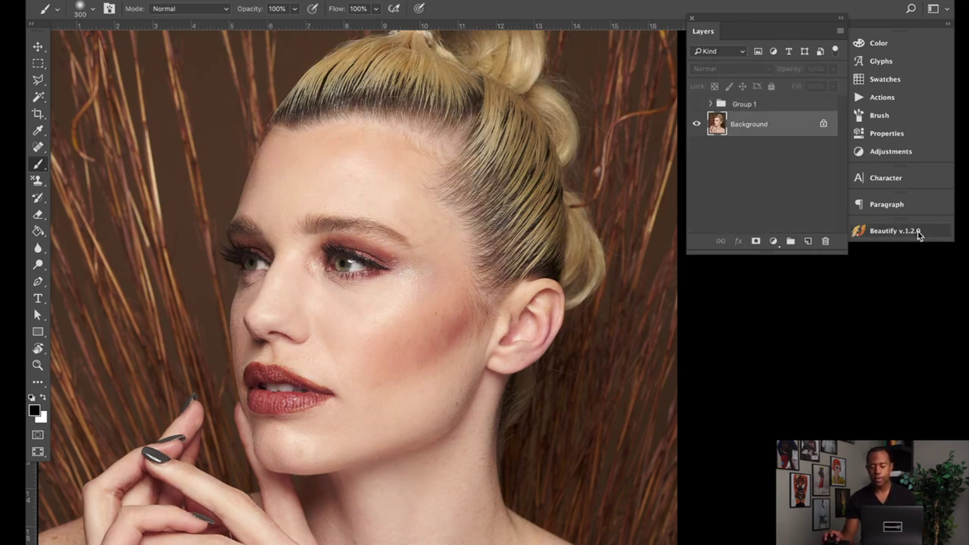
click(886, 231)
drag(723, 157, 636, 29)
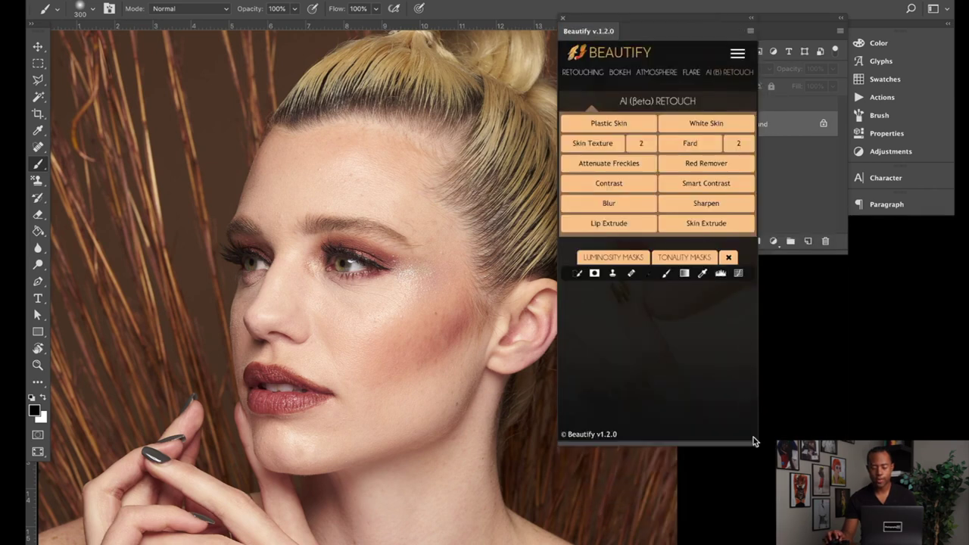
drag(756, 443, 743, 238)
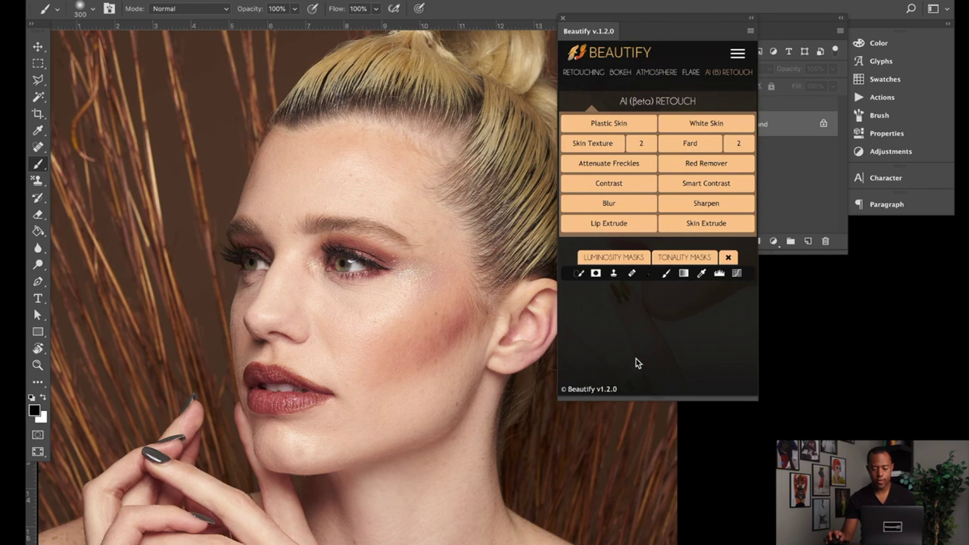
Move the Beautify panel up and look through its Retouching, Bokeh, Atmosphere and AI Retouch categories.
drag(652, 21, 637, 6)
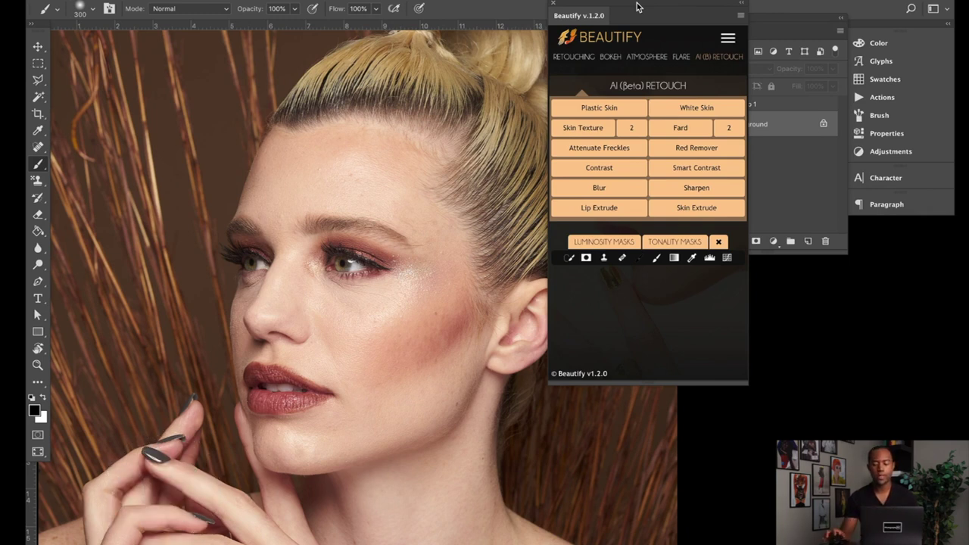
click(573, 57)
click(610, 60)
click(645, 60)
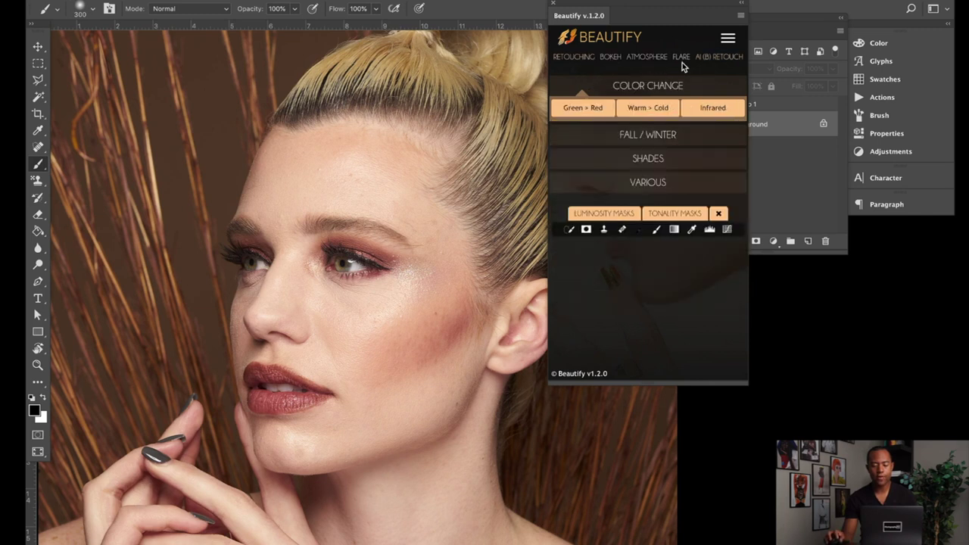
click(716, 59)
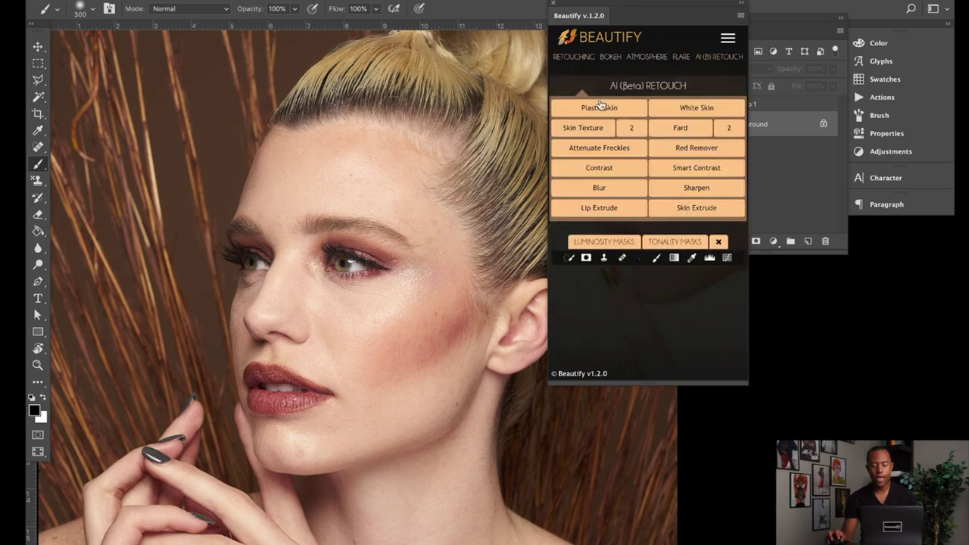
click(589, 63)
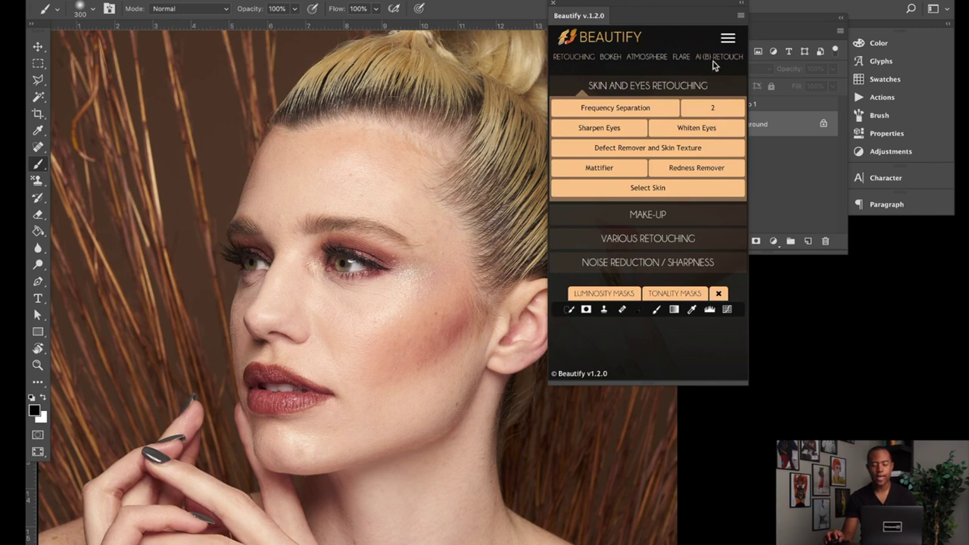
click(713, 61)
click(591, 66)
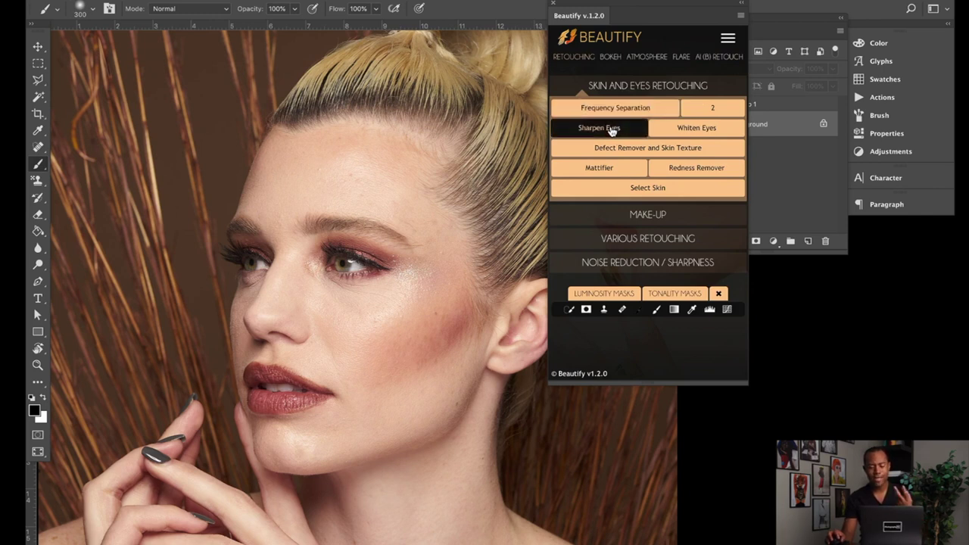
Look through the Make-Up, Various Retouching, Noise Reduction / Sharpness and Skin and Eyes Retouching sections of the Retouching category.
click(638, 213)
click(643, 221)
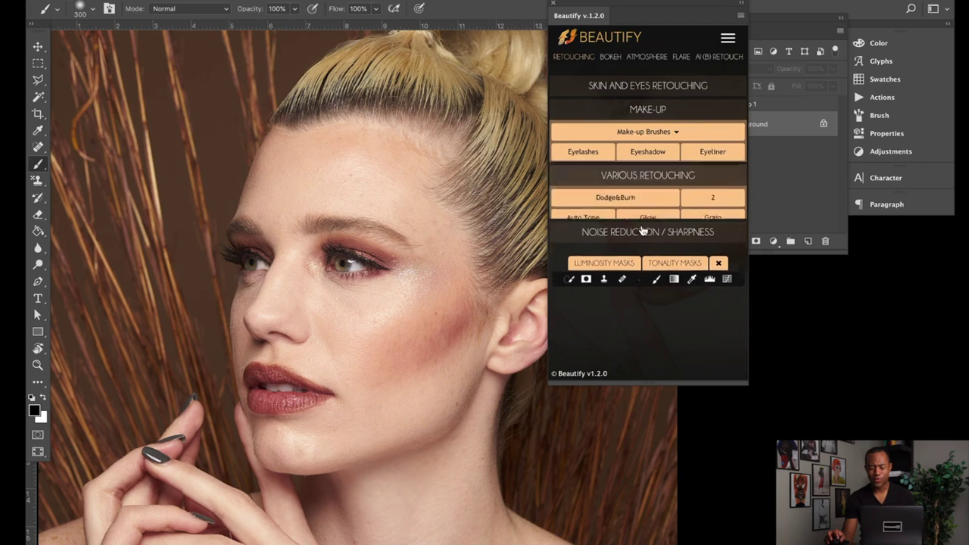
click(642, 227)
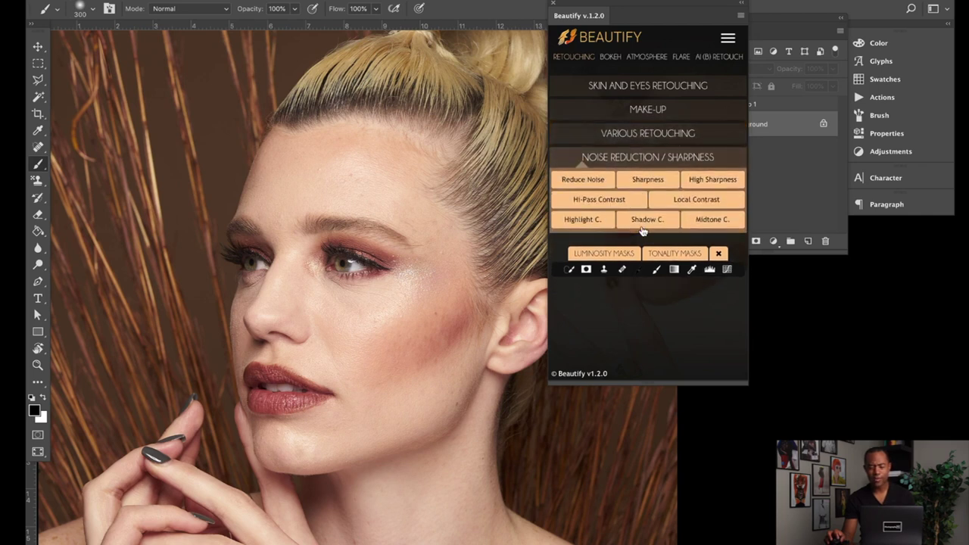
click(640, 165)
click(649, 138)
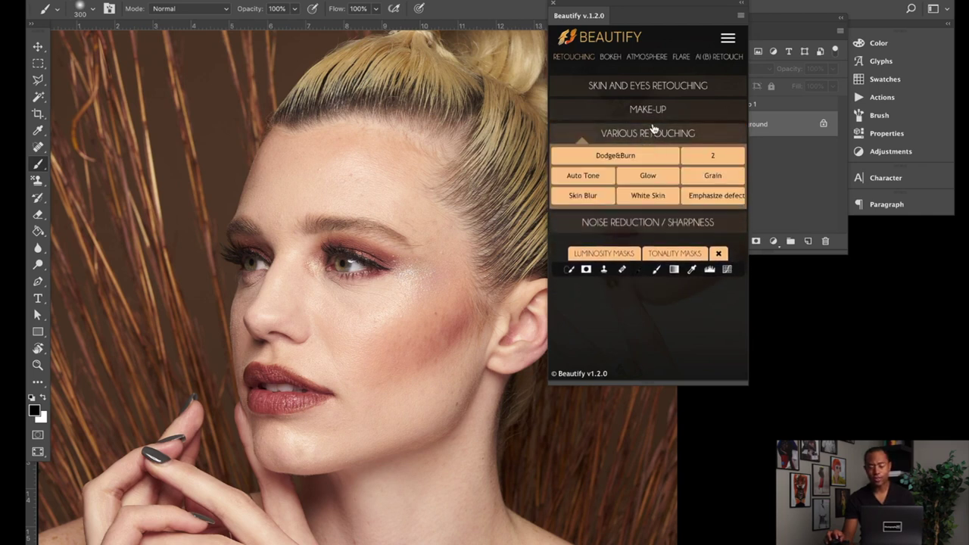
click(654, 115)
click(664, 88)
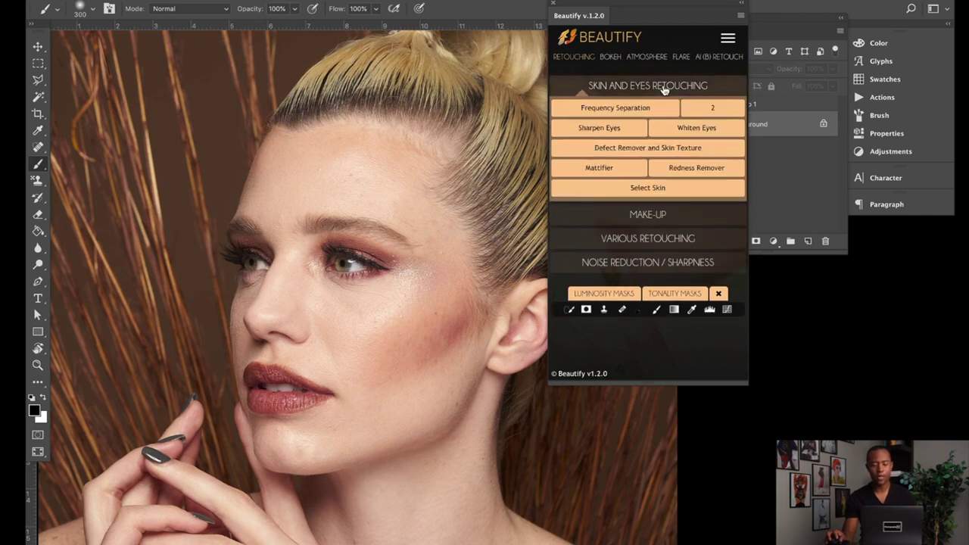
click(671, 215)
click(670, 220)
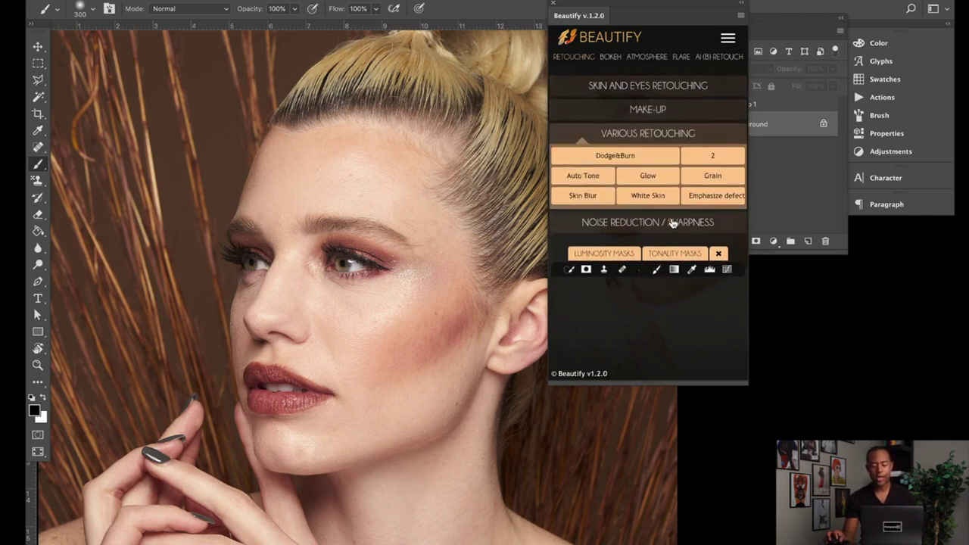
click(672, 222)
Run Plastic Skin from the AI (Beta) Retouch functions and move the Beautify panel clear of the layer list.
click(716, 58)
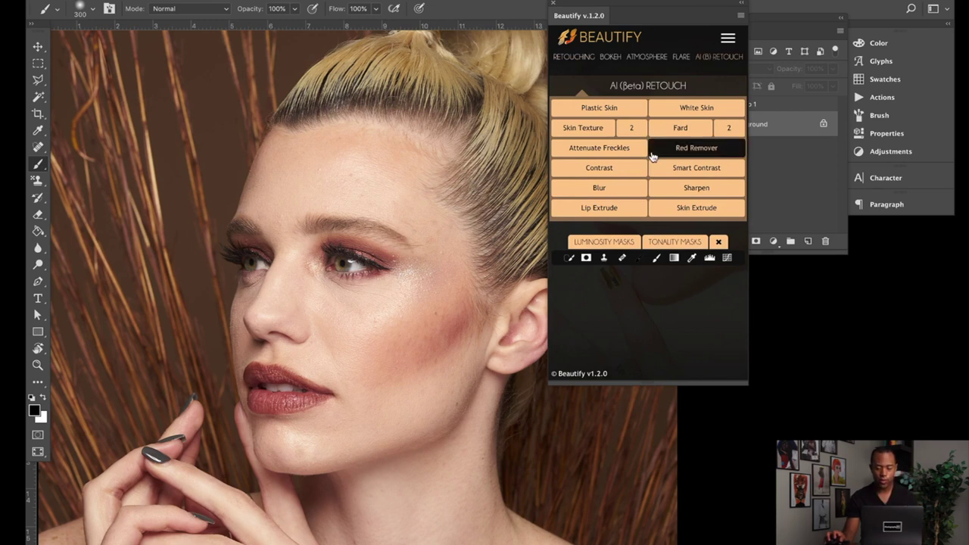
click(622, 109)
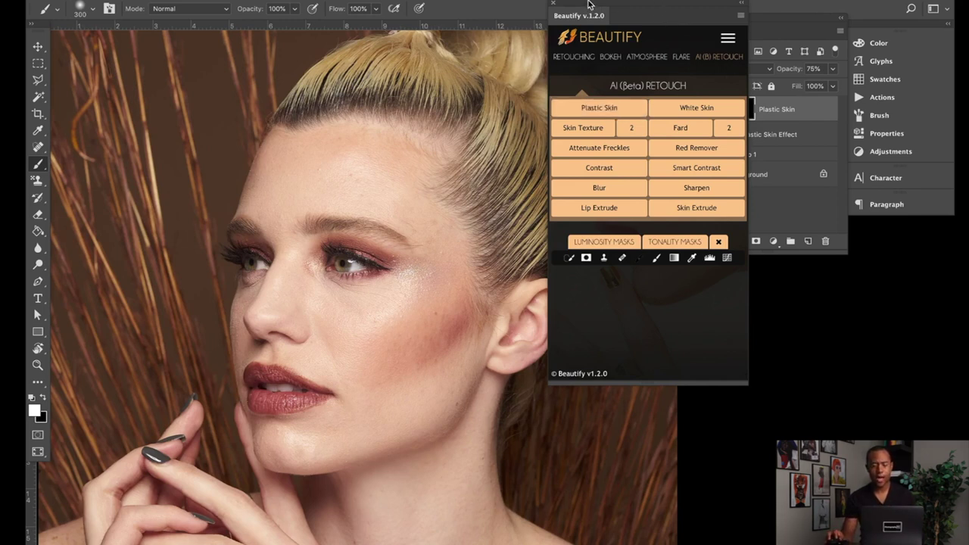
drag(589, 4, 542, 5)
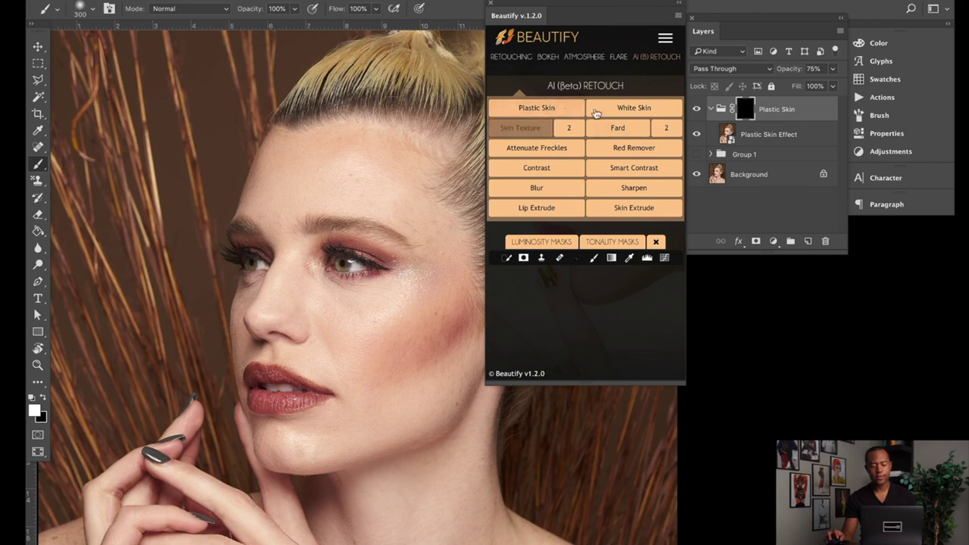
click(556, 189)
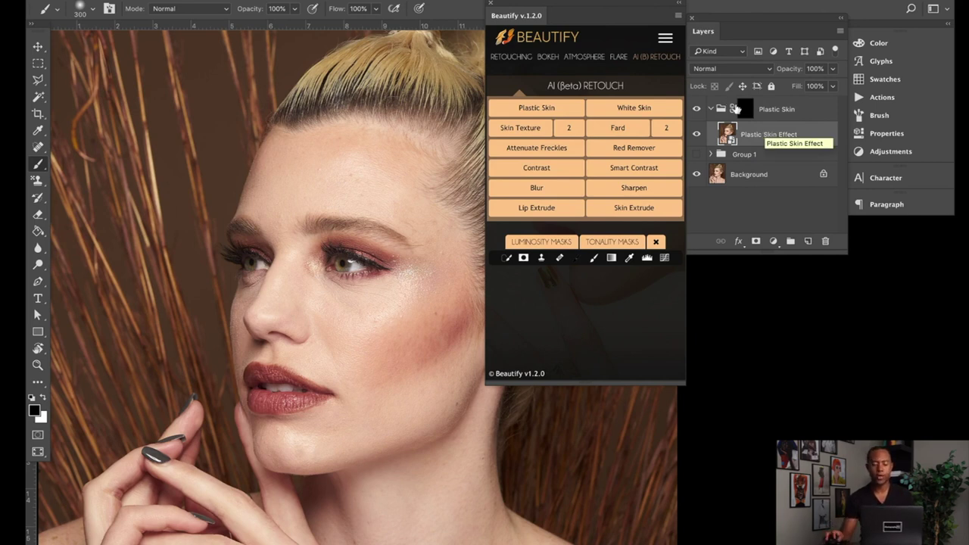
Paint white on the Plastic Skin group's mask over the forehead, temple and cheek with a 175 px brush.
click(746, 110)
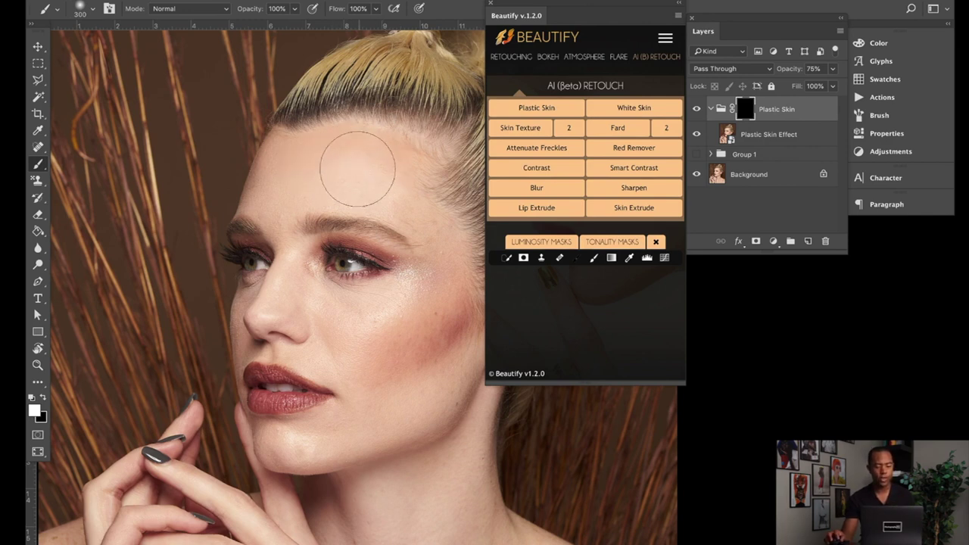
key(bracketleft)
key(bracketleft)
key(bracketleft)
drag(411, 184, 411, 195)
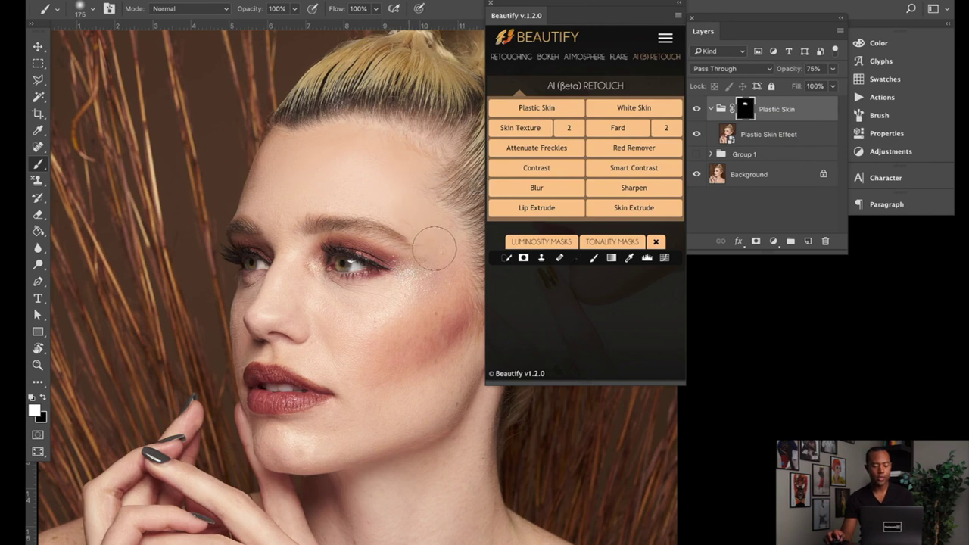
mouse_move(434, 247)
mouse_down()
mouse_move(431, 293)
mouse_move(377, 320)
mouse_move(342, 307)
mouse_move(389, 349)
mouse_move(316, 340)
mouse_up()
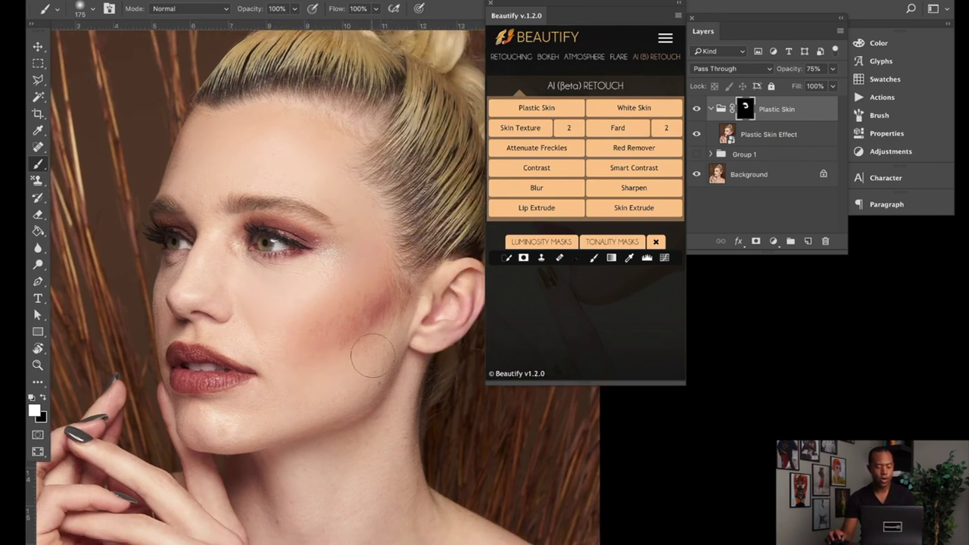
Reduce the brush to 100 px while revealing the Plastic Skin effect on the jaw, chin and facial edges.
key(bracketleft)
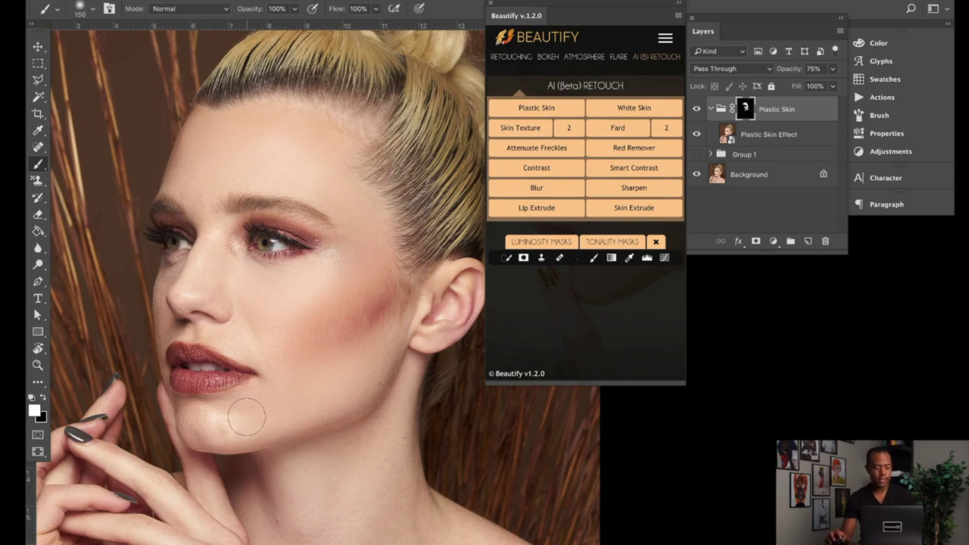
key(bracketleft)
key(bracketleft)
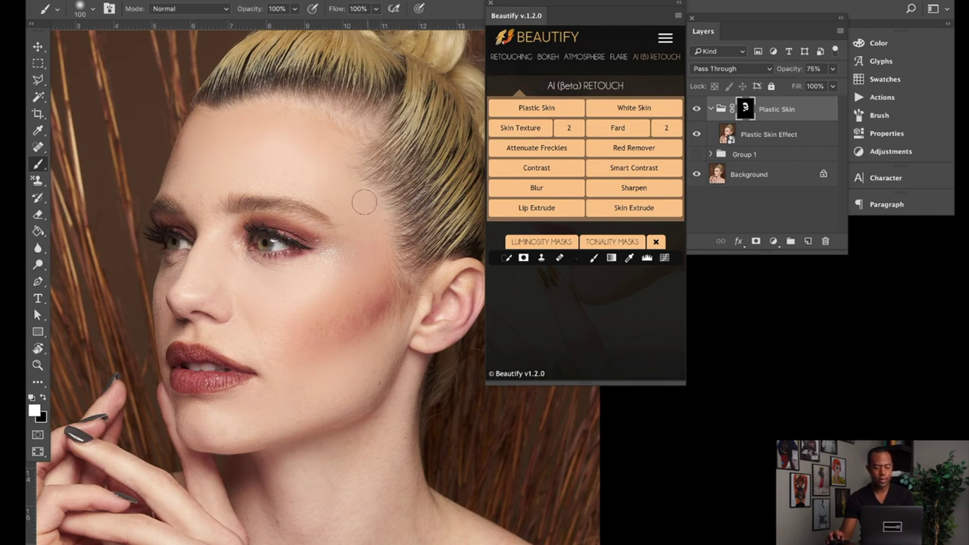
Enlarge the brush to 125 px and paint the Plastic Skin effect over the neck, collarbone and chest.
key(bracketright)
key(bracketright)
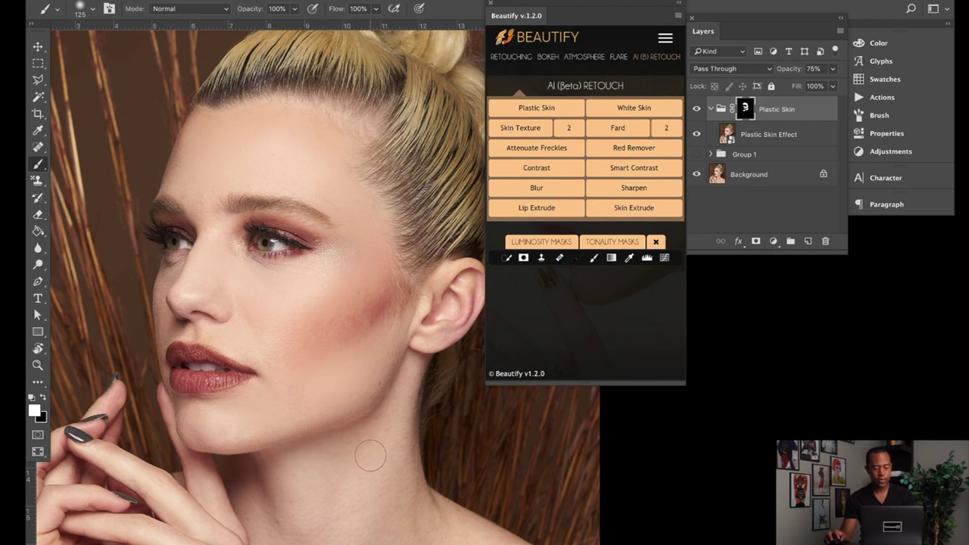
drag(305, 432, 307, 282)
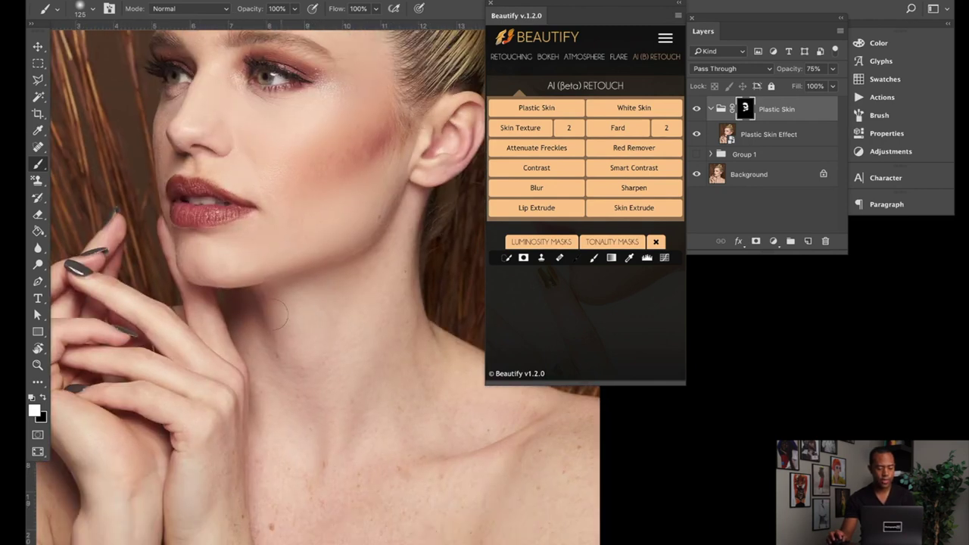
mouse_move(275, 313)
mouse_down()
mouse_move(295, 346)
mouse_move(313, 451)
mouse_move(290, 514)
mouse_move(276, 519)
mouse_move(284, 529)
mouse_move(329, 470)
mouse_move(380, 349)
mouse_up()
scroll(281, 320, right, 7)
scroll(281, 320, down, 3)
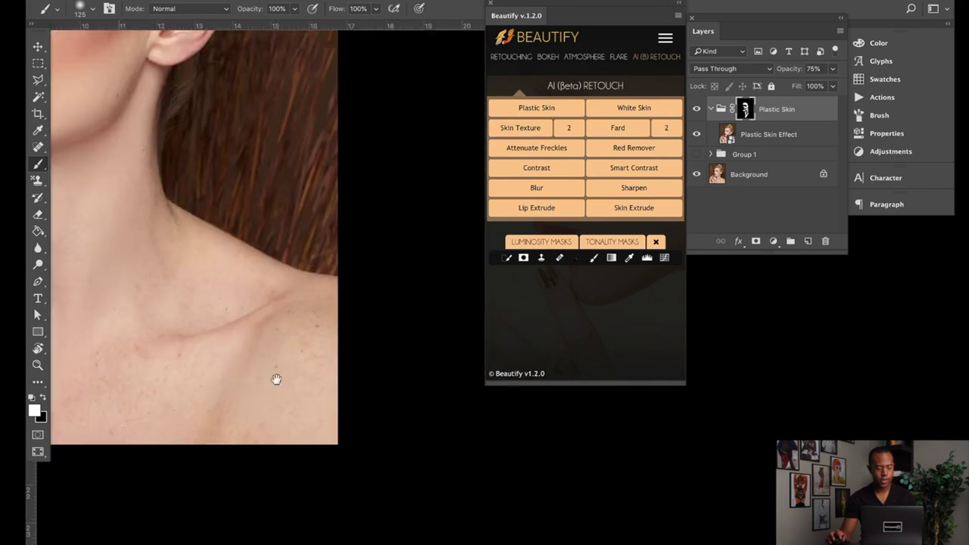
drag(194, 357, 237, 350)
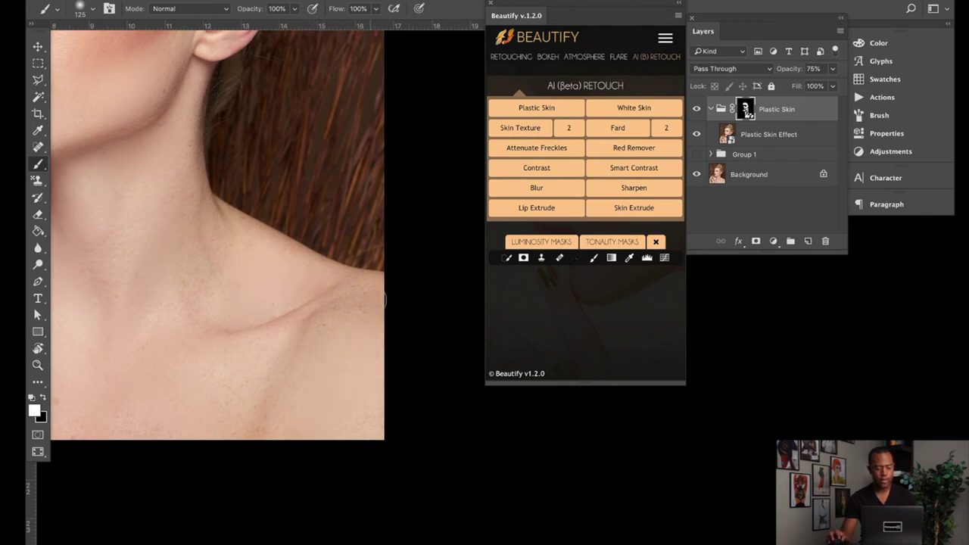
Paint the Plastic Skin effect over the arm beside the hands and the remaining chest and neck skin.
drag(269, 360, 525, 331)
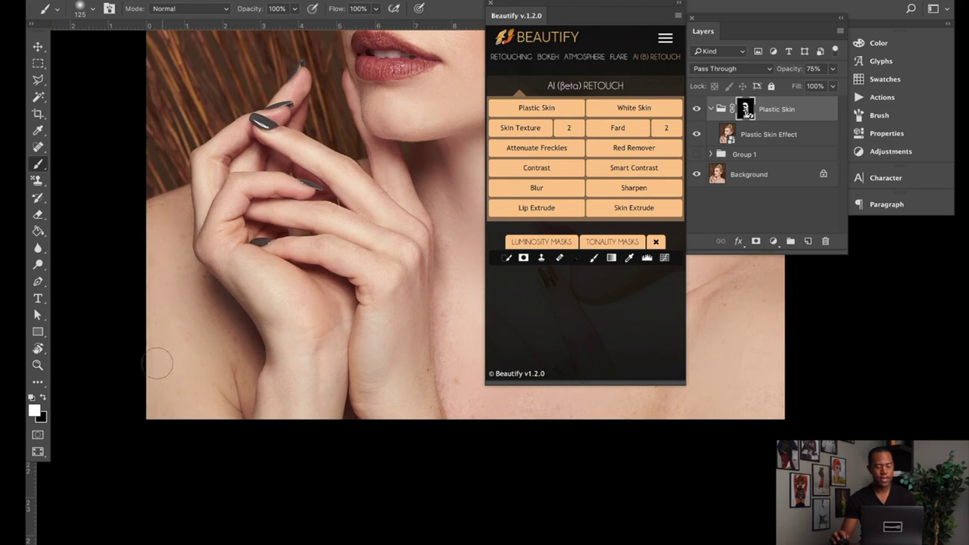
drag(227, 382, 173, 414)
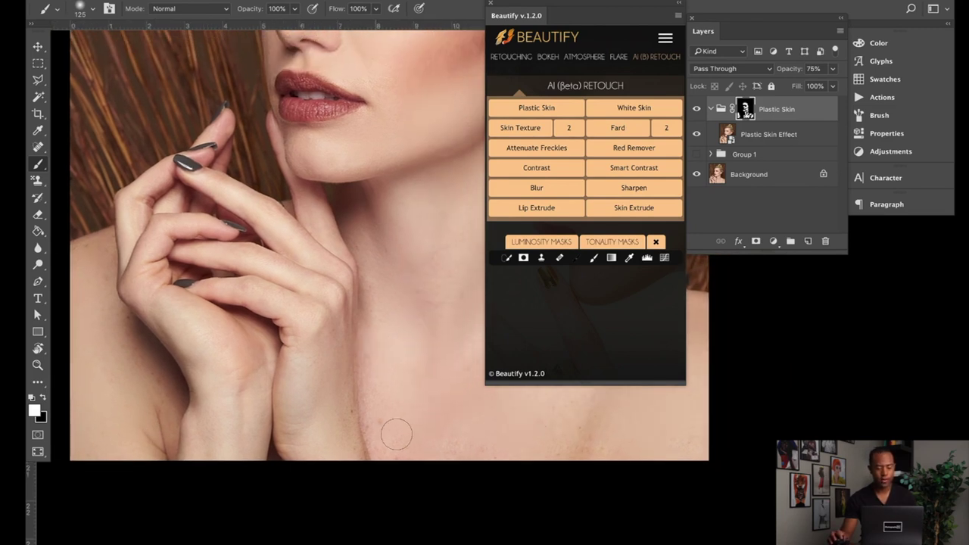
drag(405, 446, 377, 460)
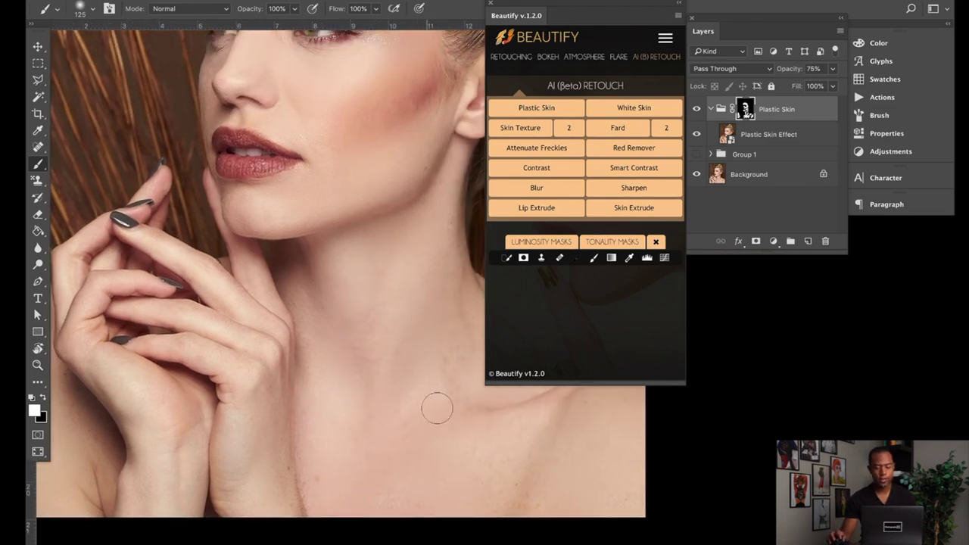
drag(324, 348, 283, 348)
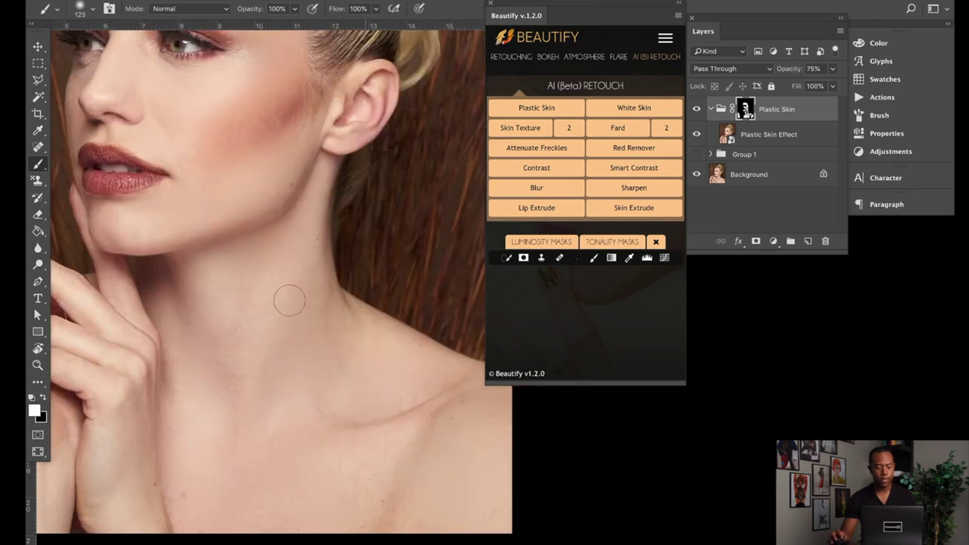
drag(271, 285, 313, 437)
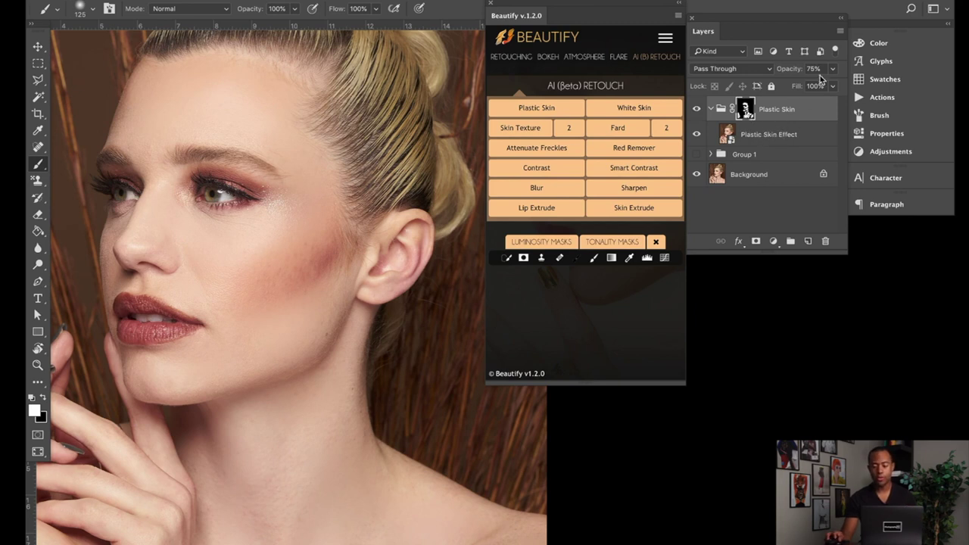
Set the Plastic Skin group's opacity to 70% and check it against the Plastic Skin Effect layer's settings.
click(833, 69)
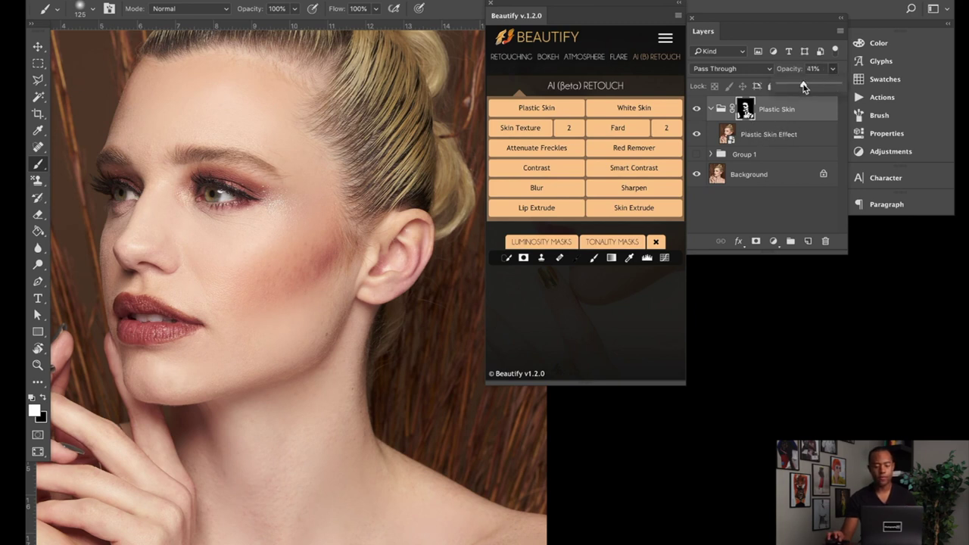
drag(804, 87, 821, 87)
click(775, 137)
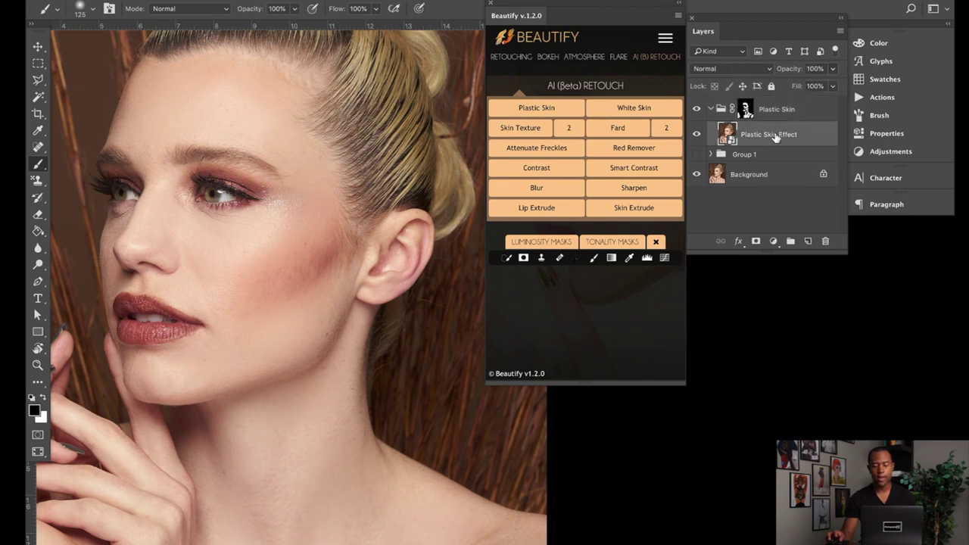
click(790, 112)
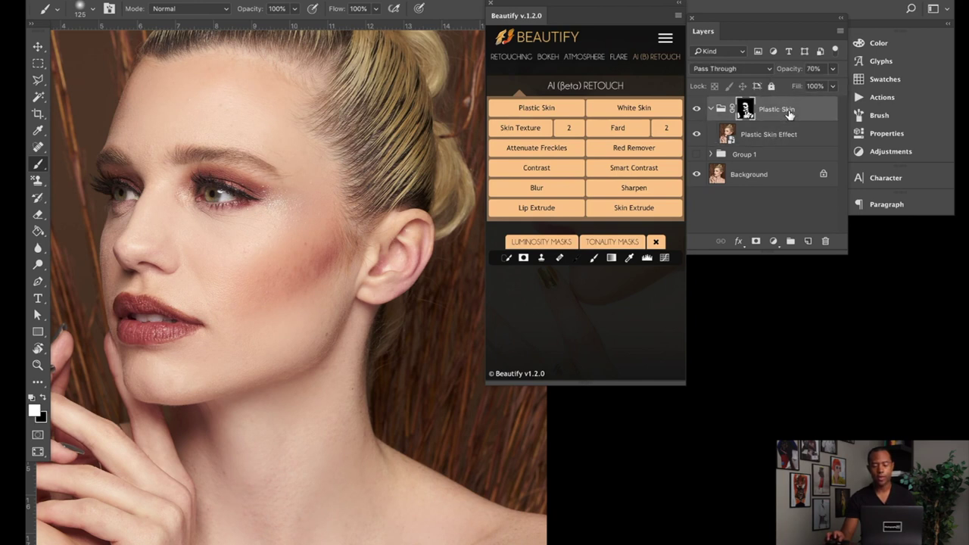
Review the Plastic Skin group's blend modes, keep Pass Through, and select the Plastic Skin Effect layer inside it.
click(763, 70)
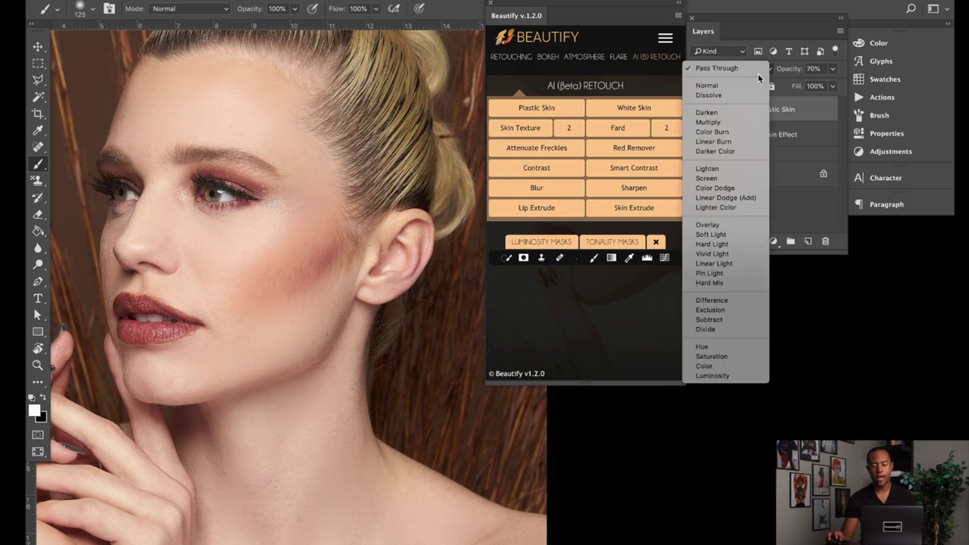
click(751, 73)
click(775, 135)
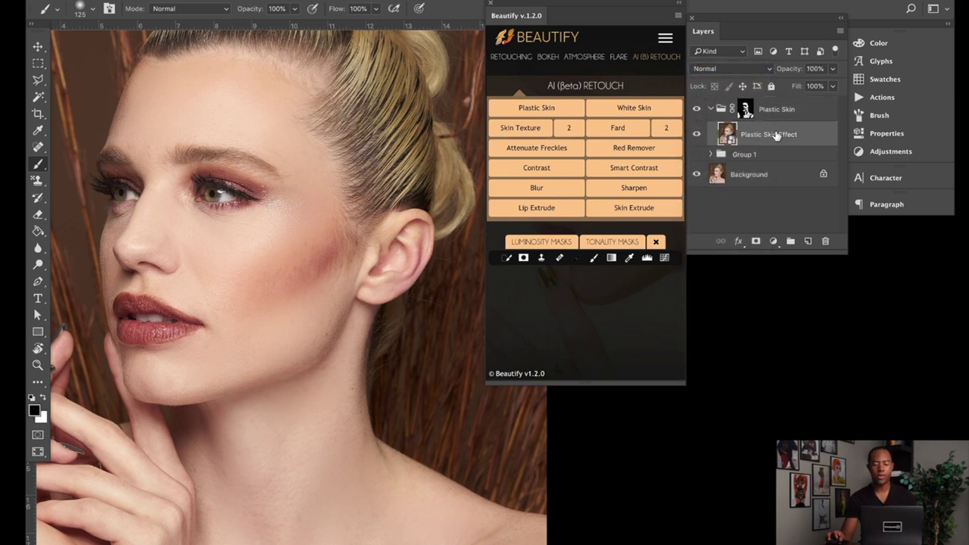
click(789, 111)
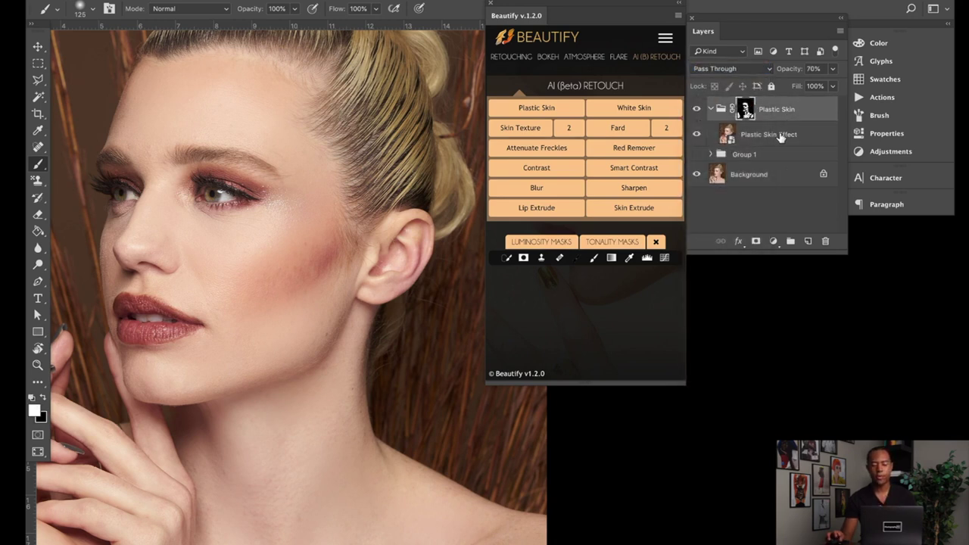
click(780, 137)
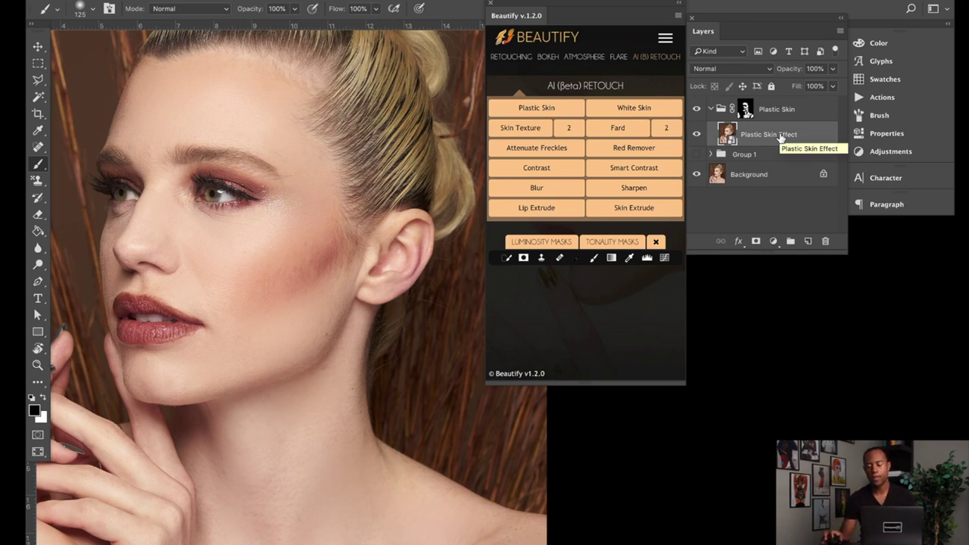
Lower the Plastic Skin group's opacity to 60% and collapse the group.
click(790, 119)
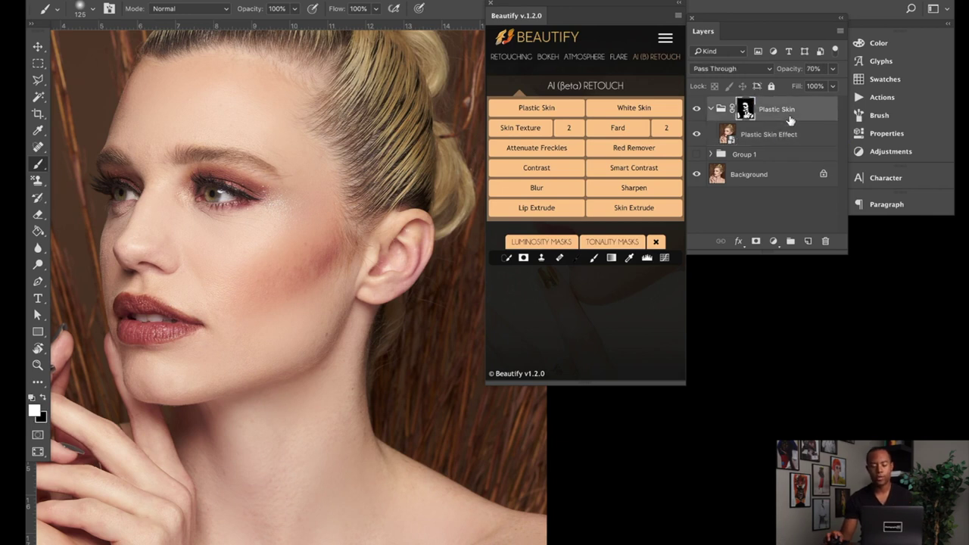
click(830, 69)
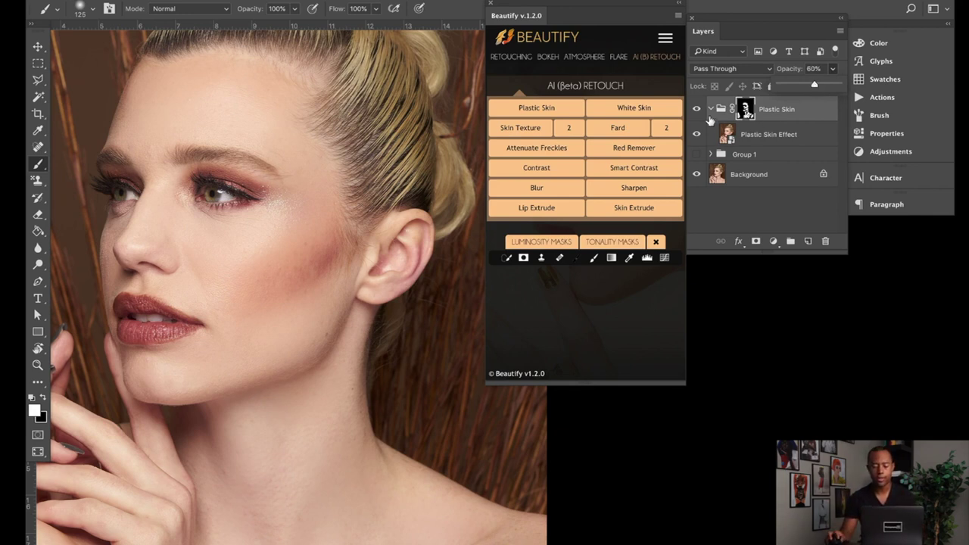
click(711, 110)
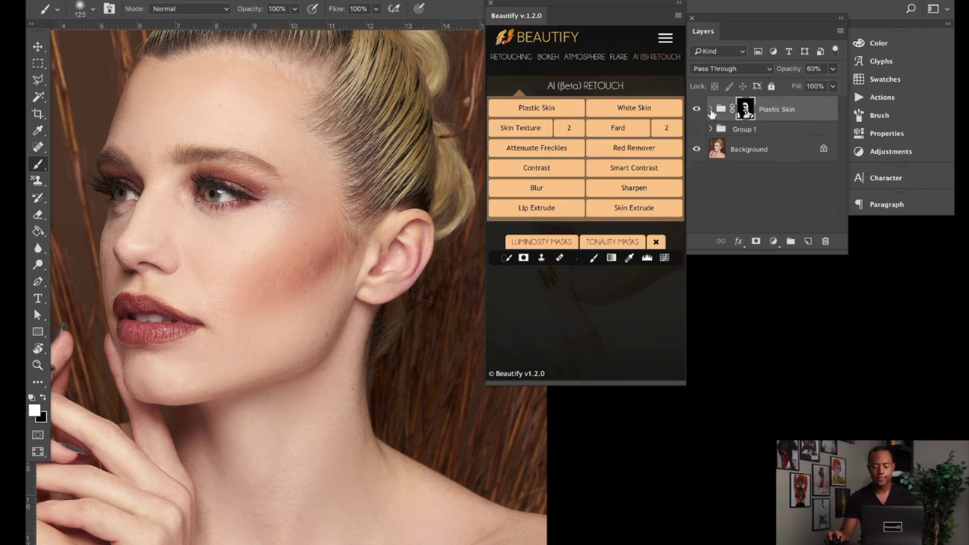
Apply the White Skin effect, enlarge the brush to 250 px, and undo a trial stroke on the neck.
click(640, 110)
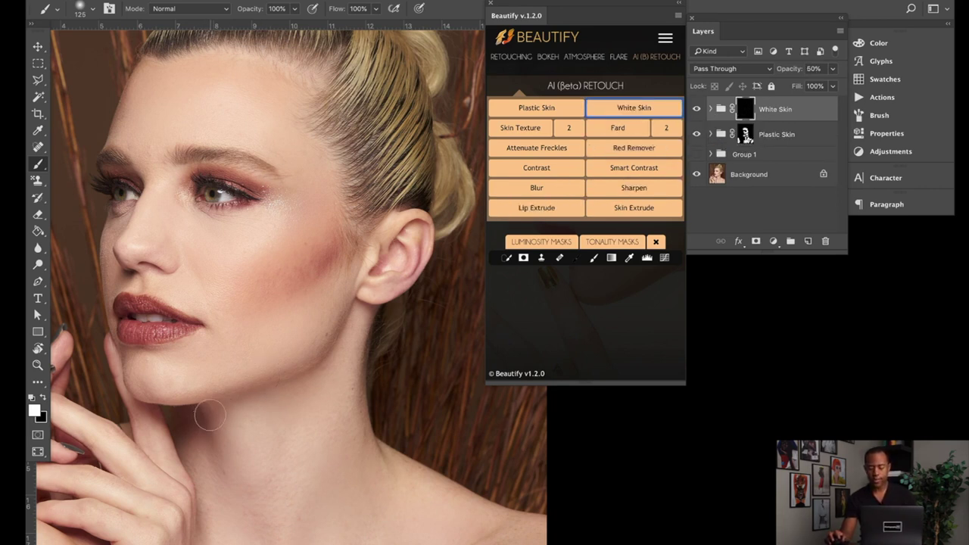
key(bracketright)
key(bracketright)
key(bracketright)
key(bracketright)
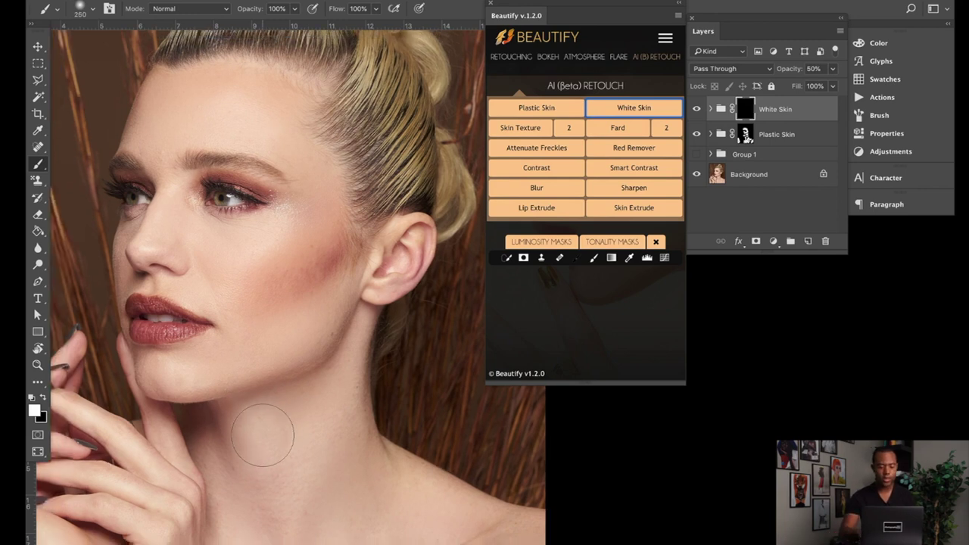
key(ctrl+0)
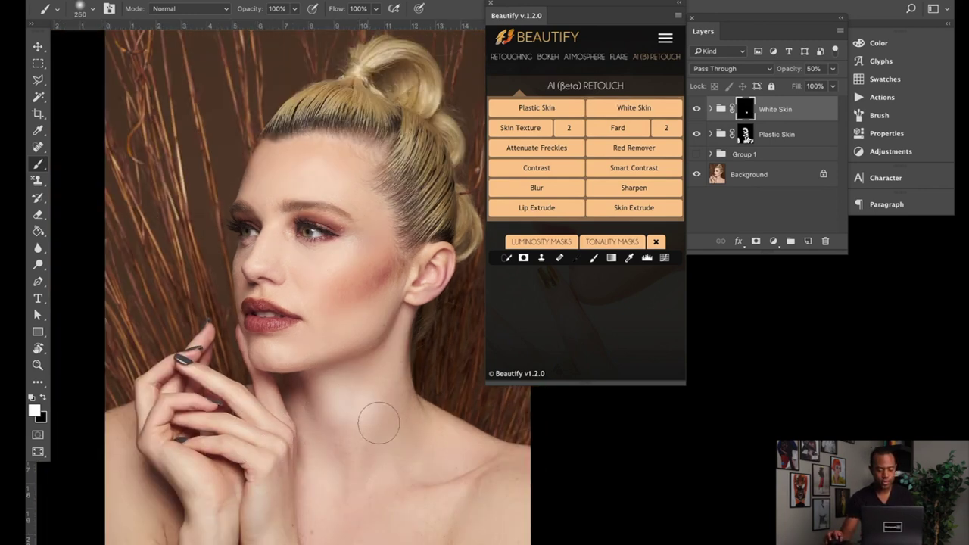
key(ctrl+z)
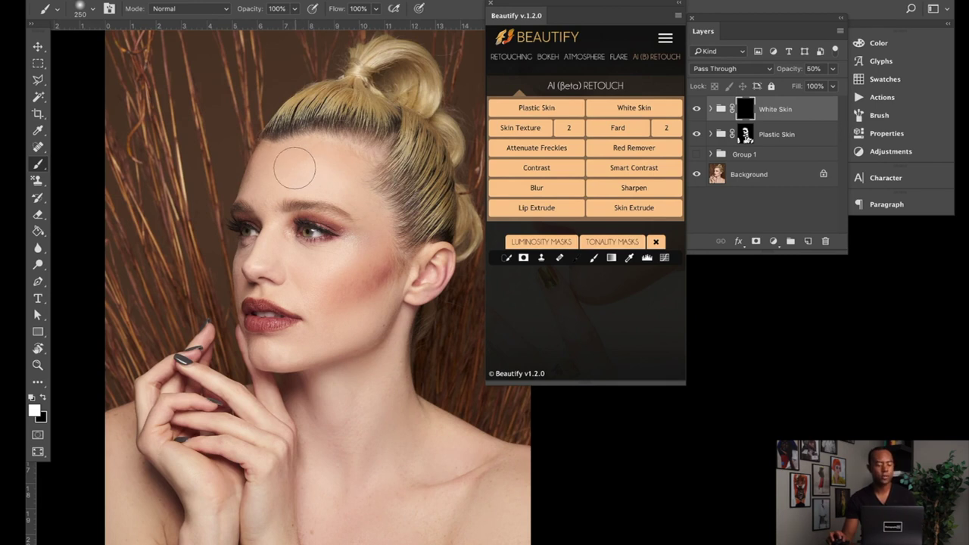
Paint the White Skin effect across the forehead, then reduce the brush to 175 px and cover the temple and upper cheek.
mouse_move(255, 167)
mouse_down()
mouse_move(277, 160)
mouse_move(341, 157)
mouse_up()
key(bracketleft)
key(bracketleft)
key(bracketleft)
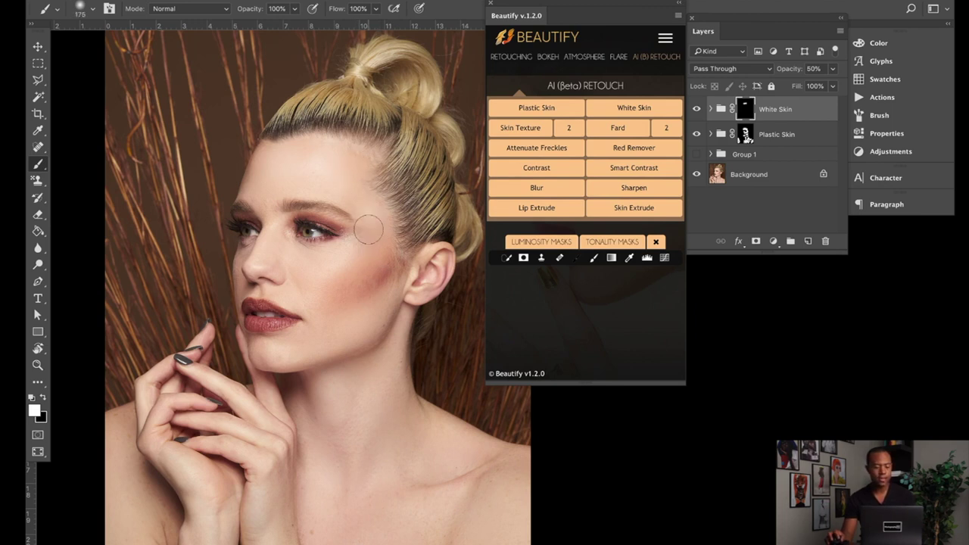
mouse_move(363, 210)
mouse_down()
mouse_move(365, 259)
mouse_move(347, 264)
mouse_move(356, 251)
mouse_move(327, 280)
mouse_move(376, 238)
mouse_move(309, 287)
mouse_move(315, 271)
mouse_move(298, 255)
mouse_move(318, 281)
mouse_move(319, 258)
mouse_move(345, 262)
mouse_move(277, 266)
mouse_up()
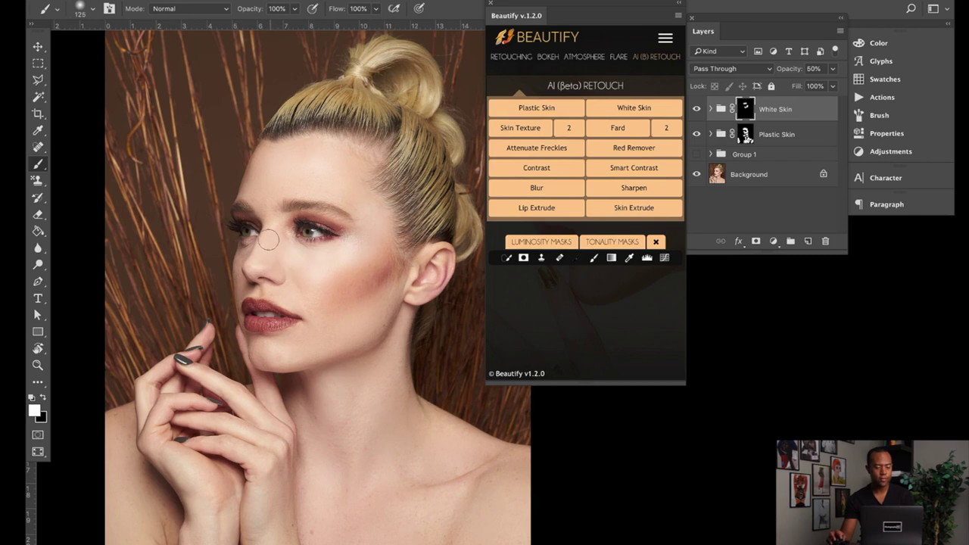
Paint the White Skin effect over the nose with a smaller brush and along the lower cheek and jaw at 150 px.
key(bracketleft)
key(bracketleft)
key(bracketleft)
key(bracketleft)
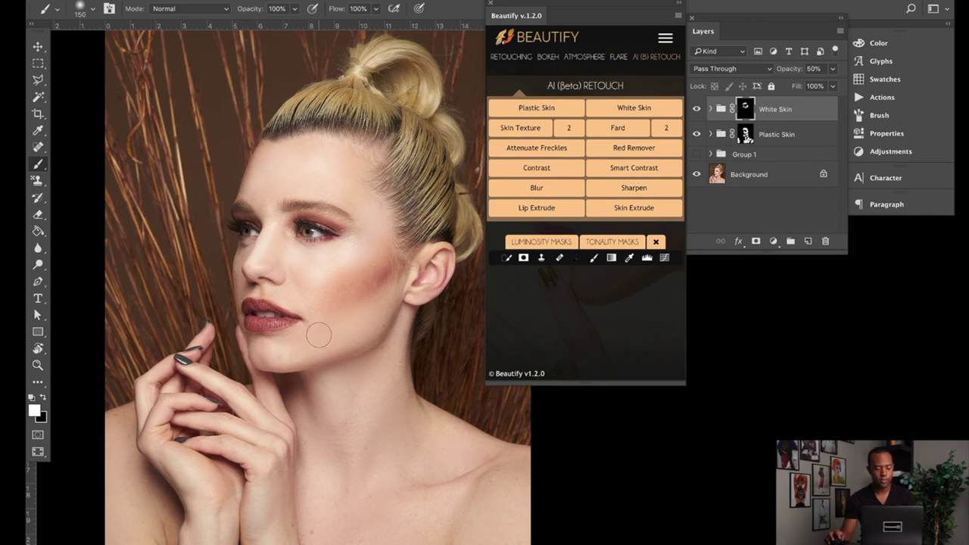
mouse_move(391, 293)
mouse_down()
mouse_move(341, 335)
mouse_move(299, 344)
mouse_move(353, 330)
mouse_up()
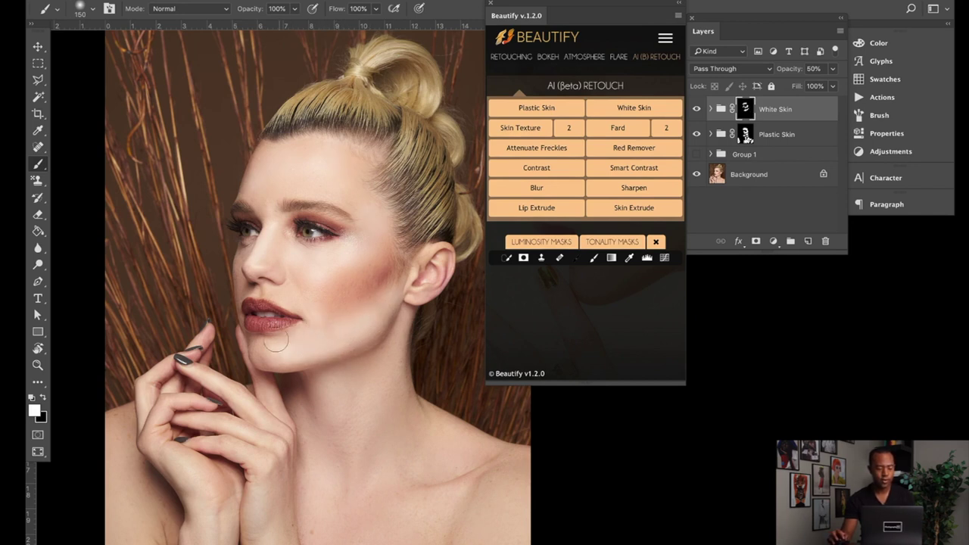
Reduce the brush to 90 px and paint the White Skin effect around the lips and chin.
key(bracketleft)
key(bracketleft)
key(bracketleft)
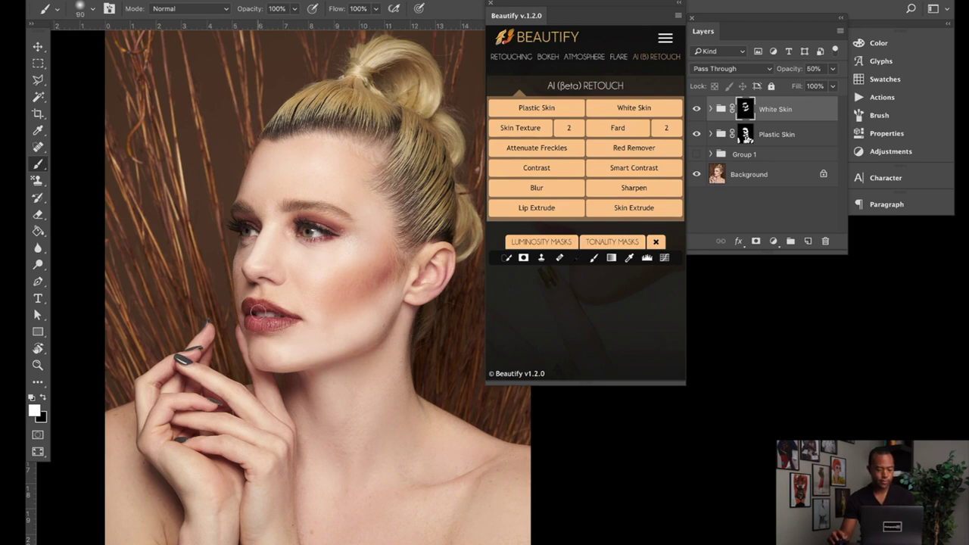
drag(389, 414, 369, 376)
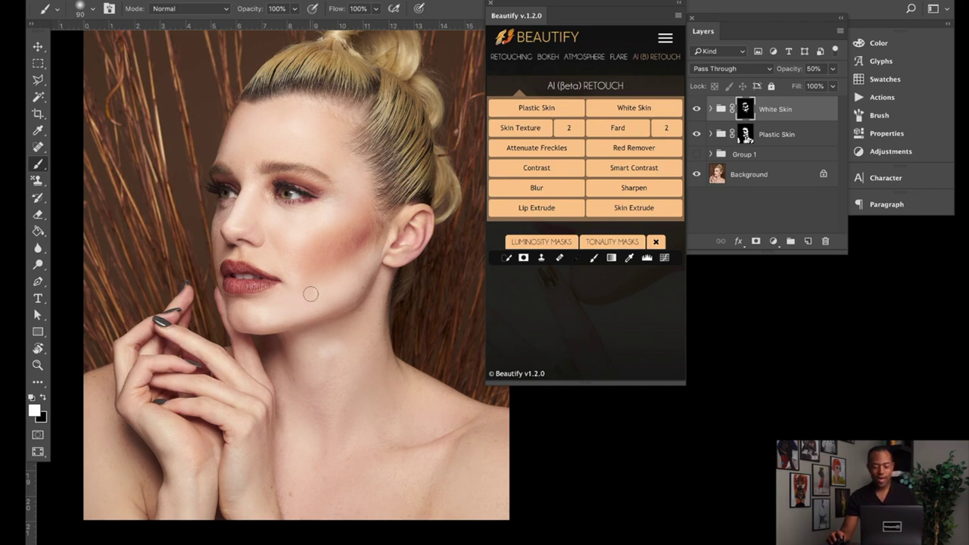
Enlarge the brush to 150 px and paint the White Skin effect down the neck.
key(bracketright)
key(bracketright)
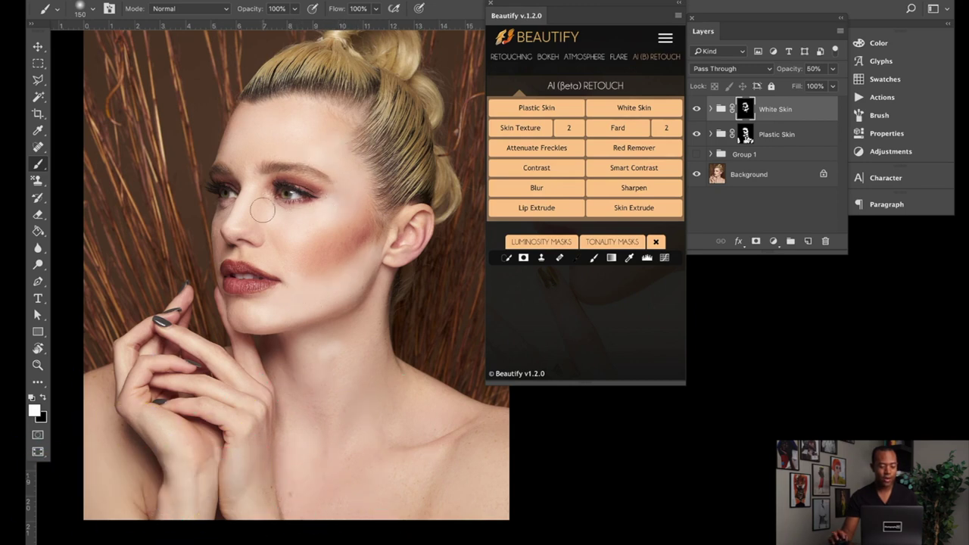
drag(334, 327, 326, 292)
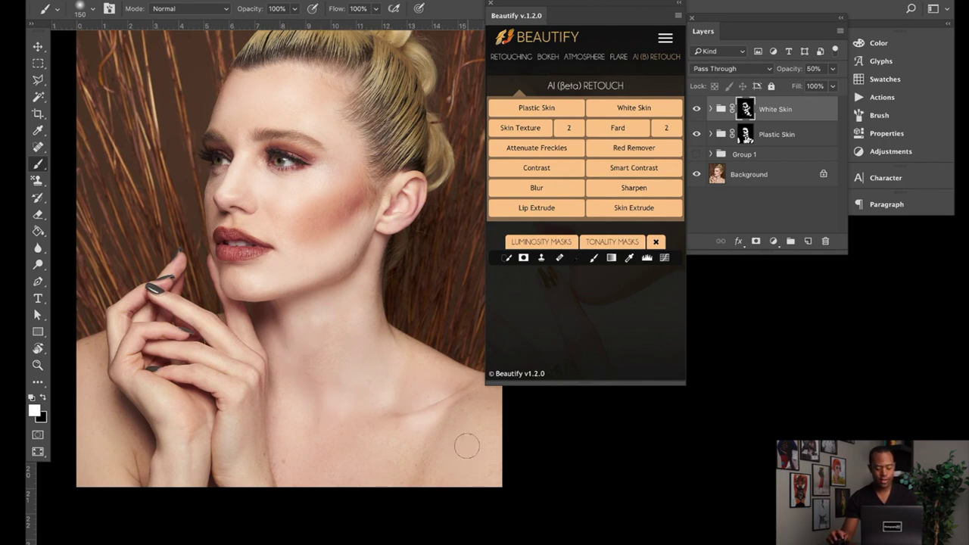
Enlarge the brush to 400 px and paint the White Skin effect over the chest and shoulder.
key(bracketright)
key(bracketright)
key(bracketright)
key(bracketright)
key(bracketright)
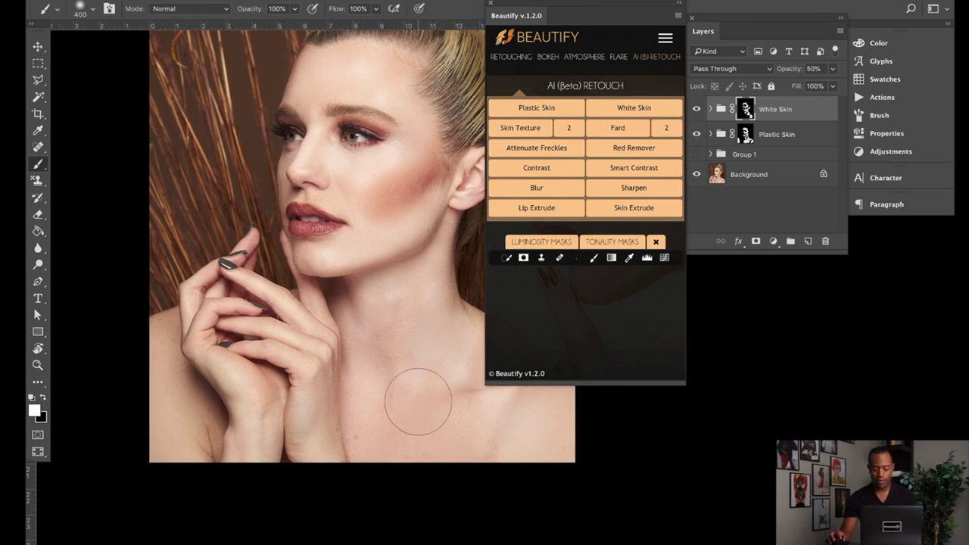
Reduce the brush to 125 px and paint the White Skin effect over the hands and fingers.
key(bracketleft)
key(bracketleft)
key(bracketleft)
key(bracketleft)
key(bracketleft)
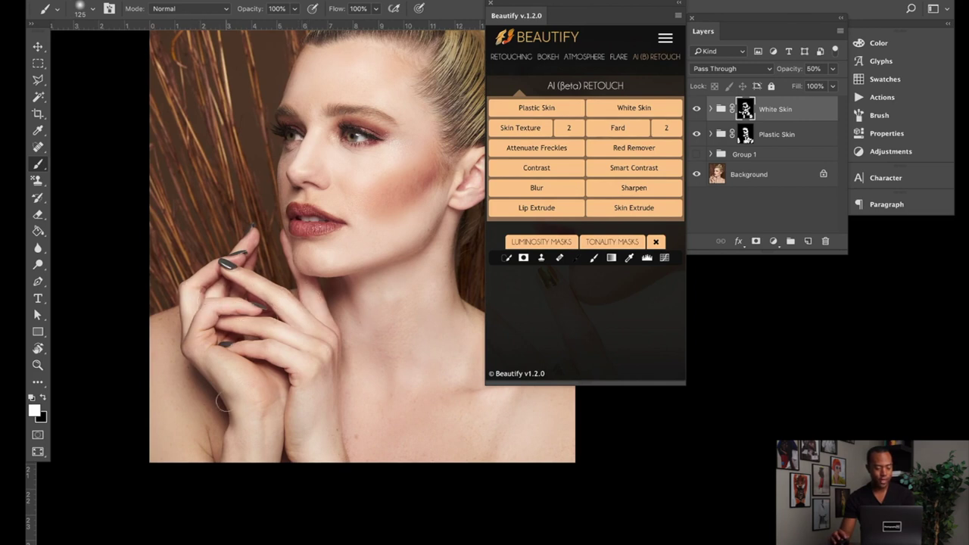
Paint the White Skin effect over the shoulder and arm beside the hands, enlarging the brush from 175 to 300 px.
key(bracketright)
key(bracketright)
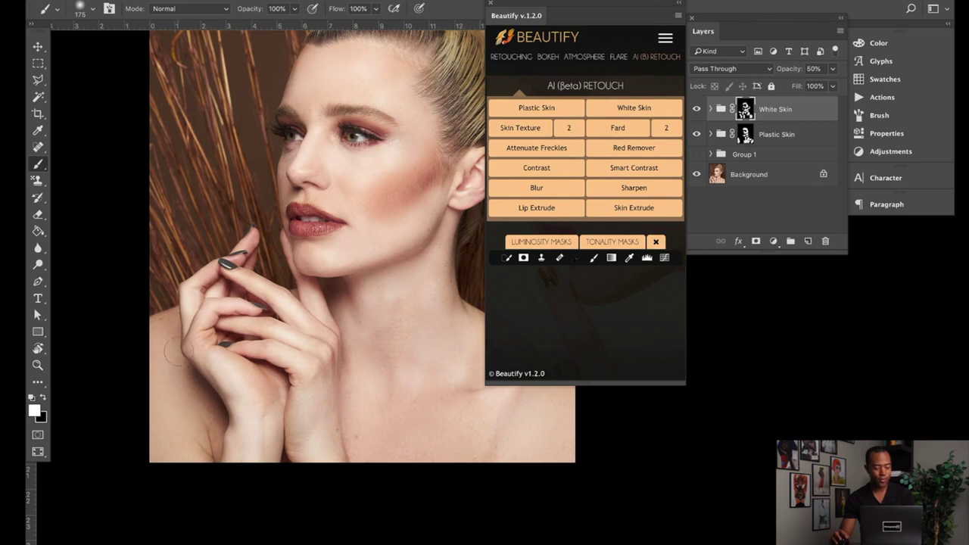
key(bracketright)
key(bracketright)
key(bracketright)
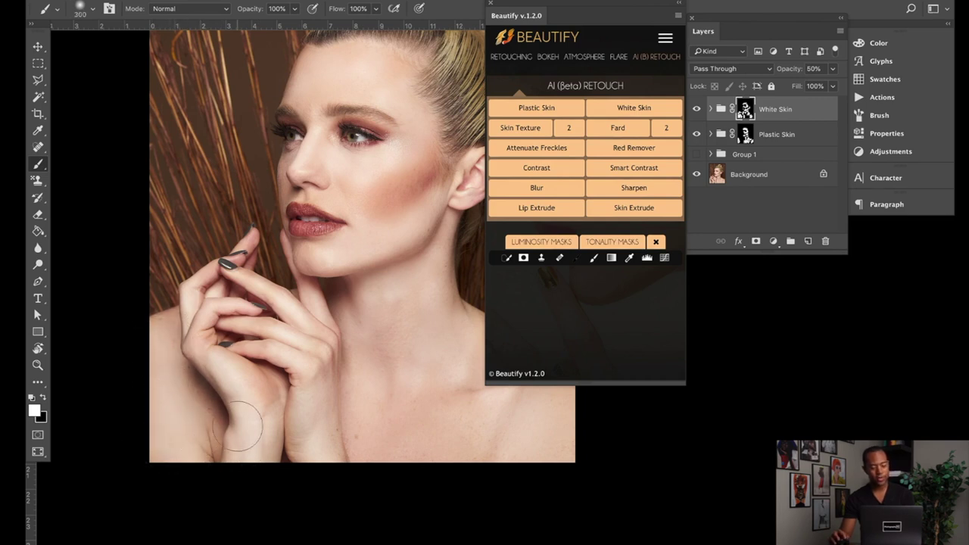
drag(282, 405, 257, 404)
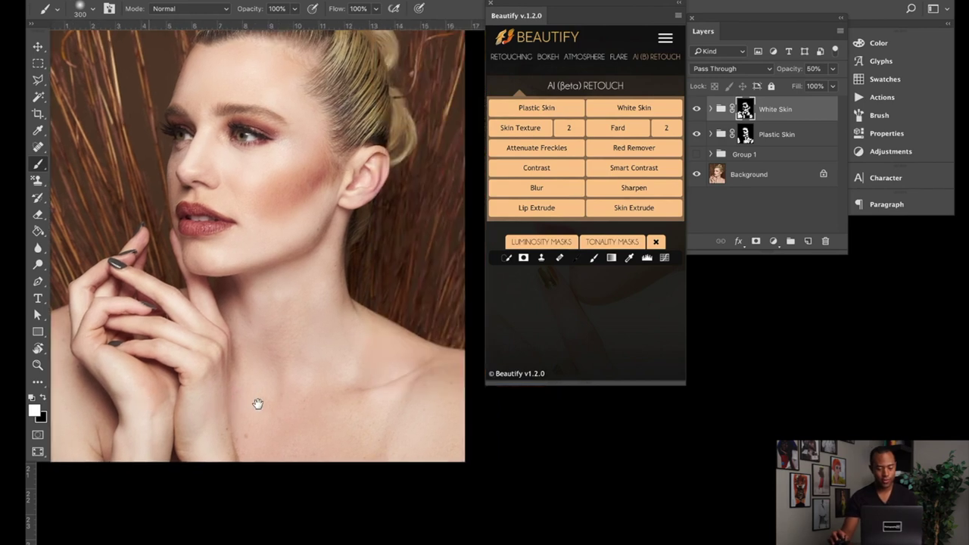
Check the adjustment layers inside the White Skin group, set the group's opacity to 38%, and collapse it.
click(711, 110)
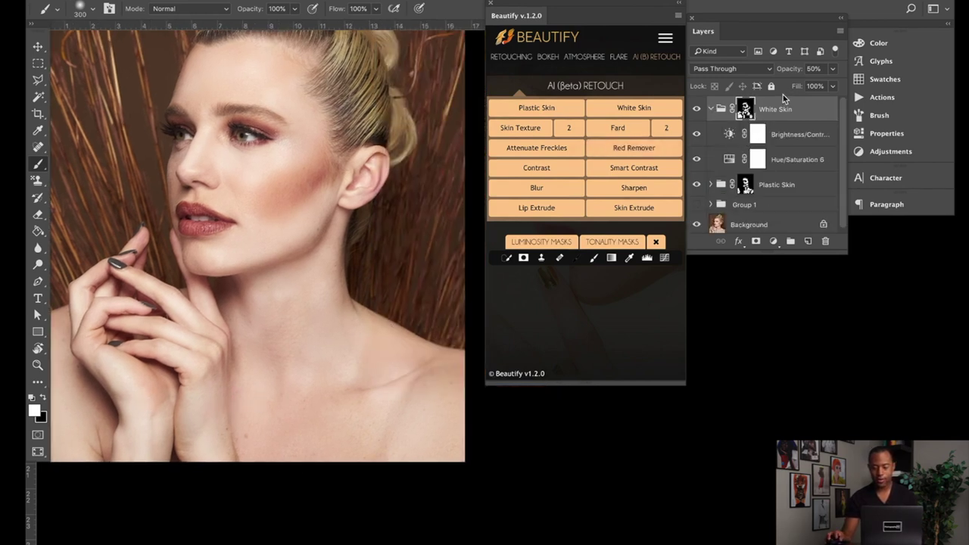
click(834, 69)
drag(801, 88, 802, 86)
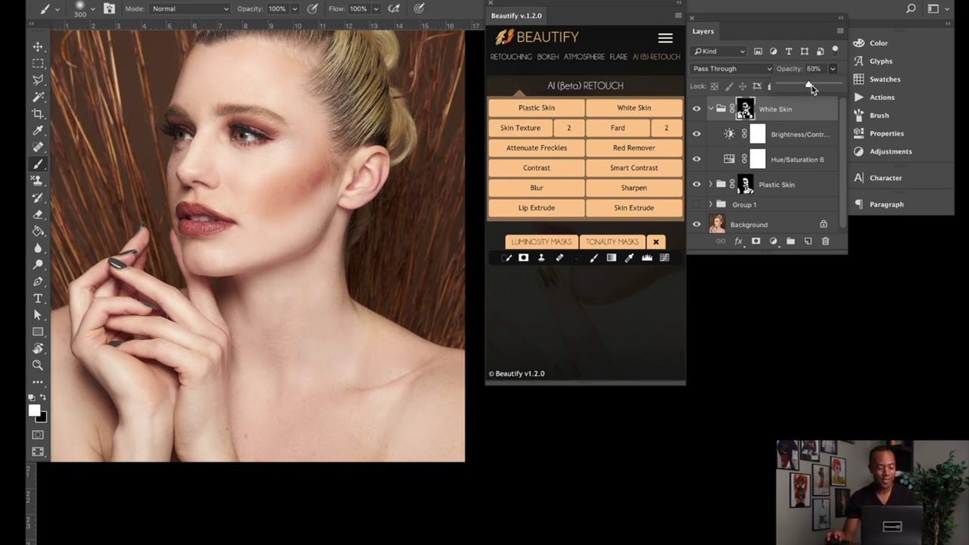
drag(811, 89, 803, 89)
click(711, 111)
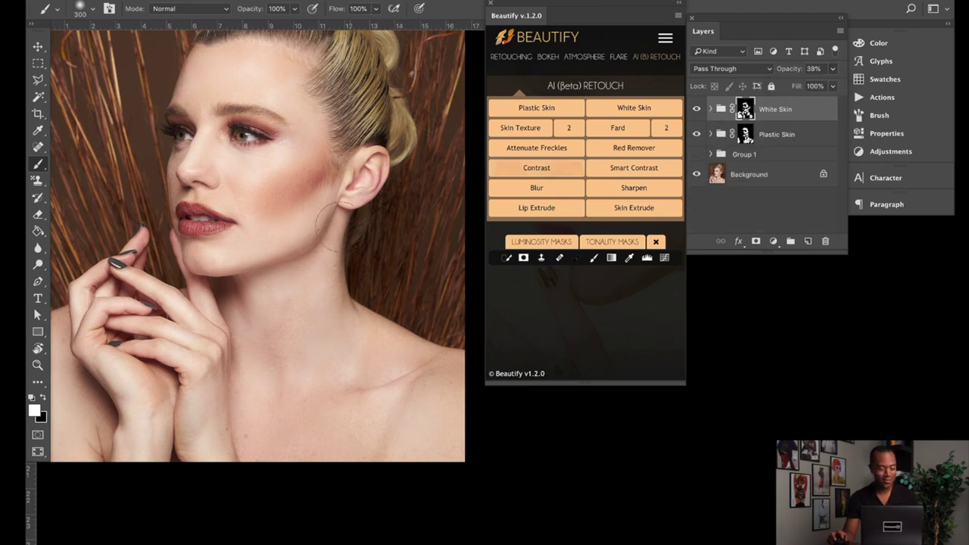
Apply the Red Remover effect and paint it over the forehead and cheek with the 300 px brush.
drag(313, 237, 369, 236)
click(633, 148)
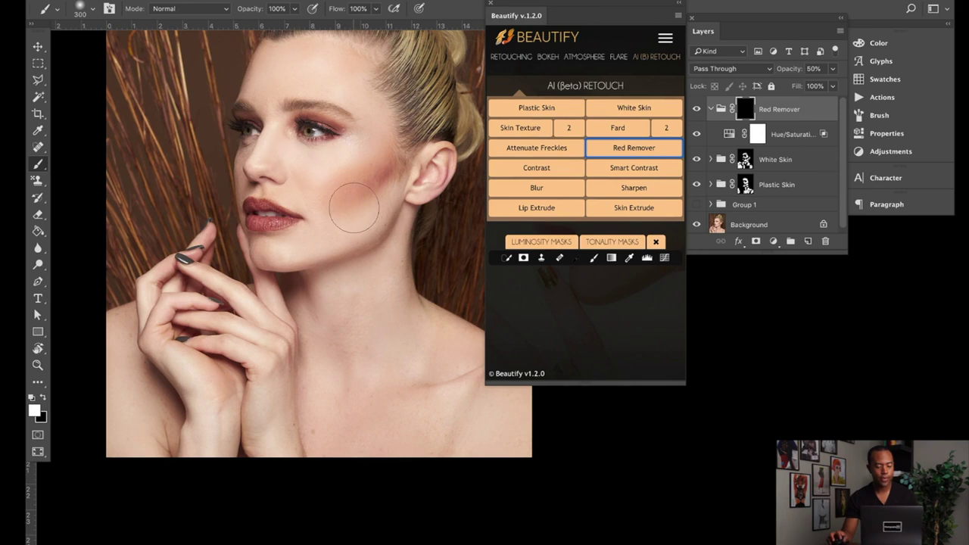
scroll(346, 277, up, 5)
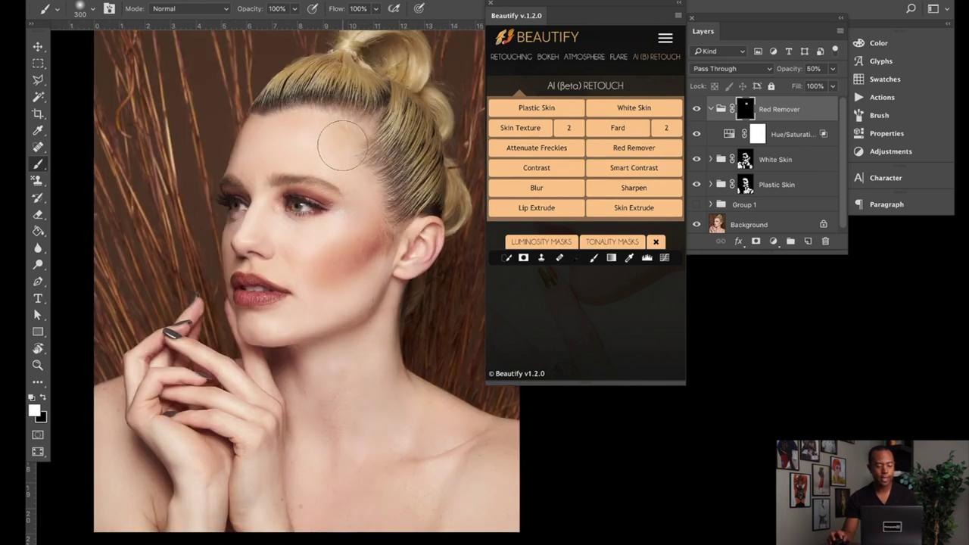
mouse_move(325, 281)
mouse_down()
mouse_move(325, 271)
mouse_move(295, 258)
mouse_up()
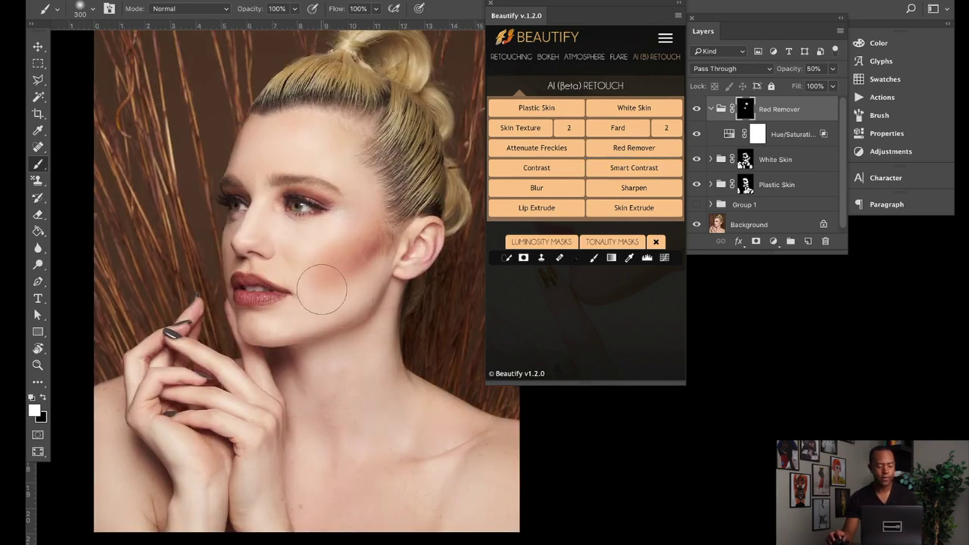
Paint the Red Remover effect over the neck, chest and shoulder with the 300 px brush.
scroll(327, 273, down, 5)
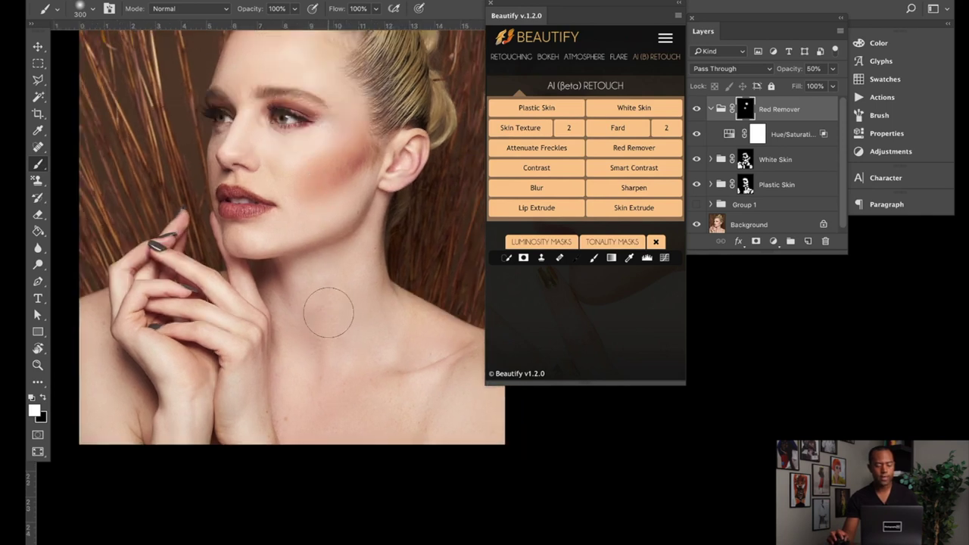
drag(325, 310, 337, 340)
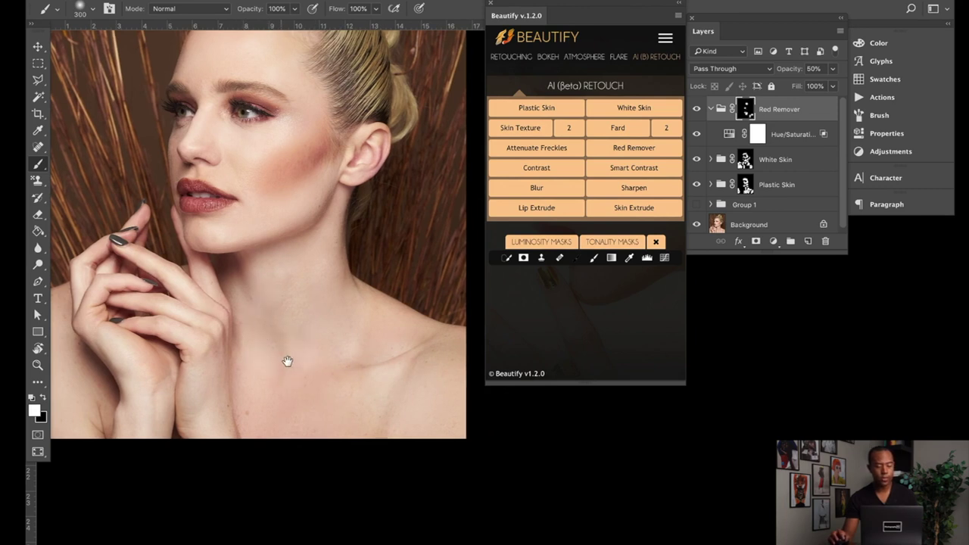
drag(283, 363, 311, 359)
drag(238, 340, 334, 333)
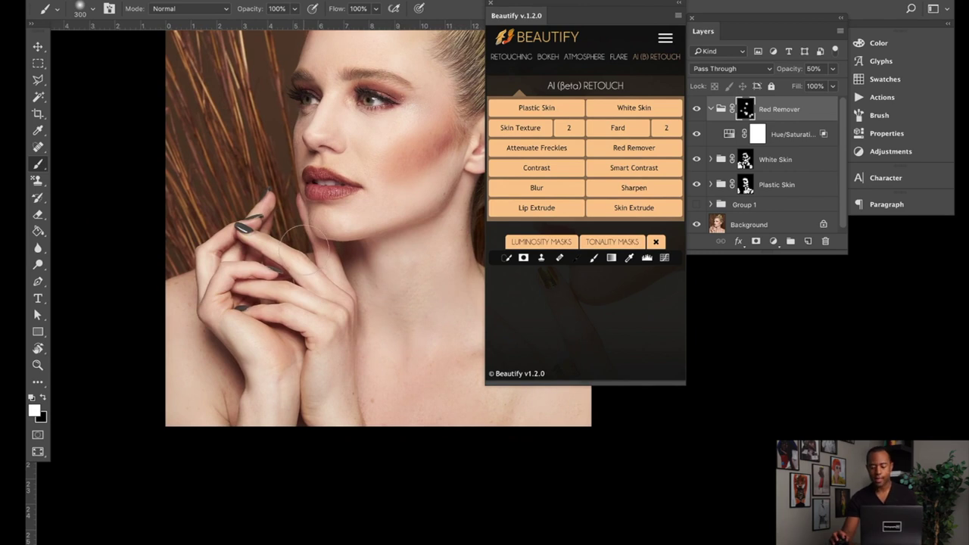
Reduce the brush to 100 px and paint the Red Remover effect over the hands and fingers.
key(bracketleft)
key(bracketleft)
key(bracketleft)
key(bracketleft)
key(bracketleft)
key(bracketleft)
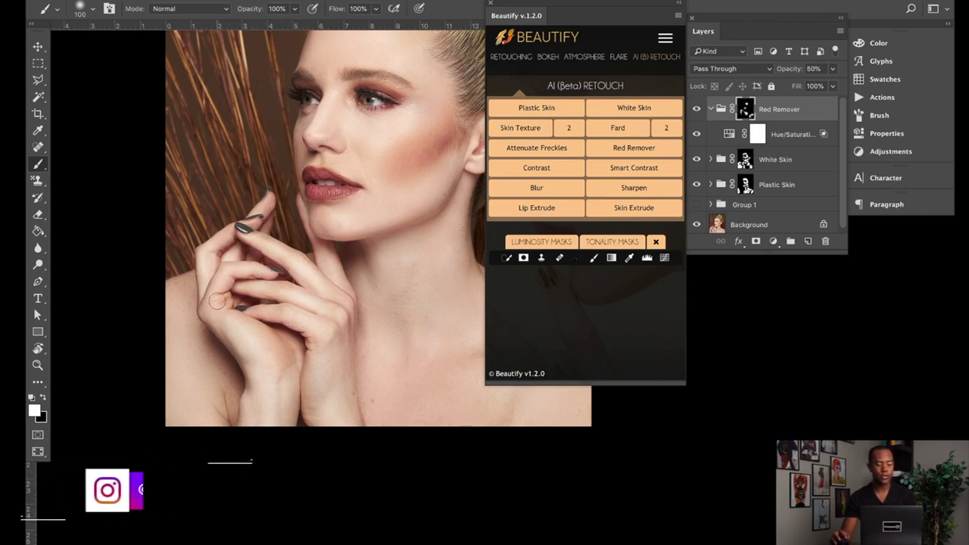
Enlarge the brush to 150 px and paint the Red Remover effect over the shoulder and arm beside the hands.
key(bracketright)
key(bracketright)
key(bracketright)
key(bracketright)
key(bracketright)
key(bracketright)
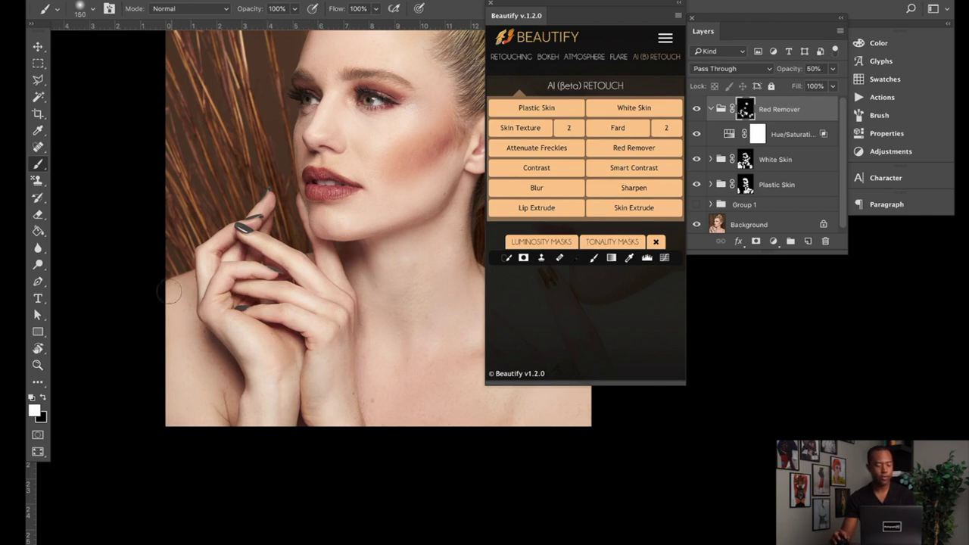
drag(325, 409, 264, 394)
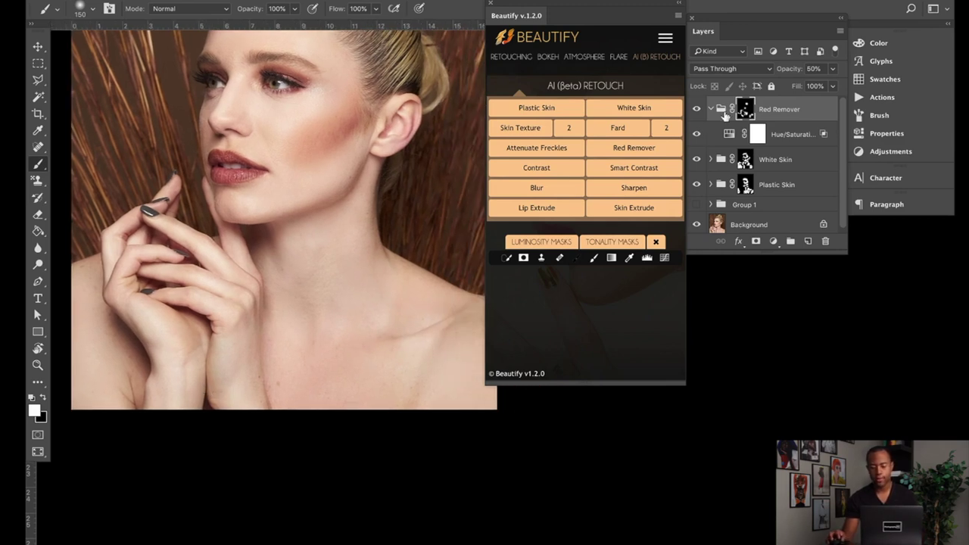
Try lower opacities on the Red Remover group, then raise it to 100% to inspect the effect on the skin.
click(833, 69)
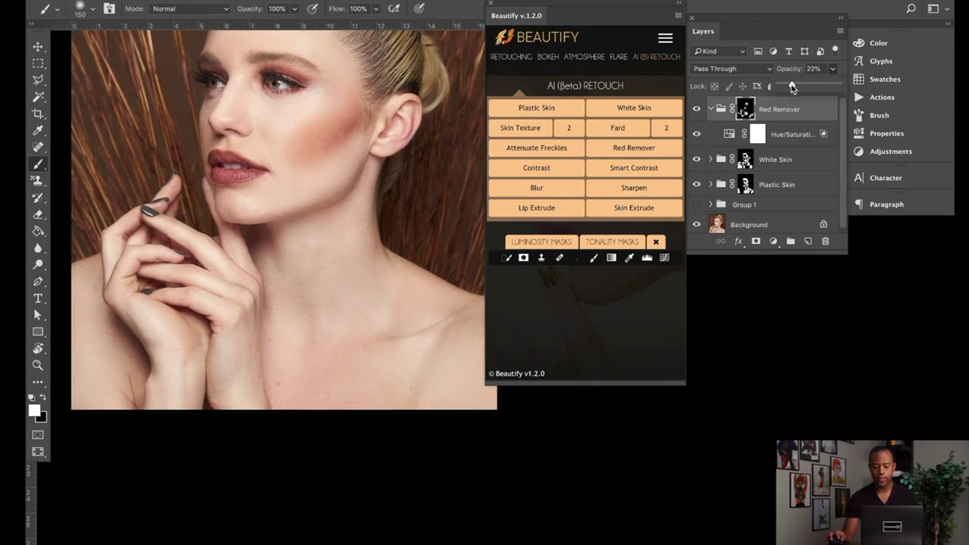
drag(794, 87, 839, 89)
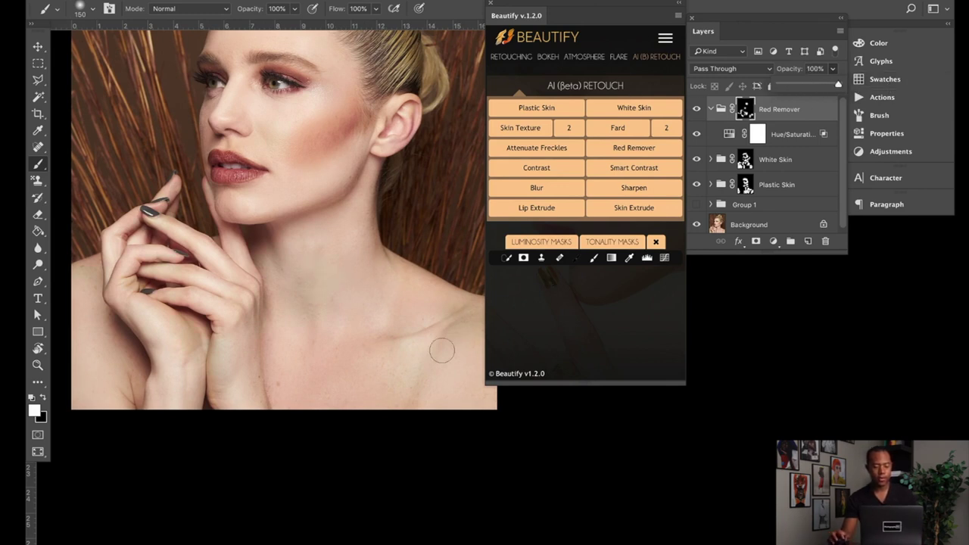
scroll(303, 345, right, 2)
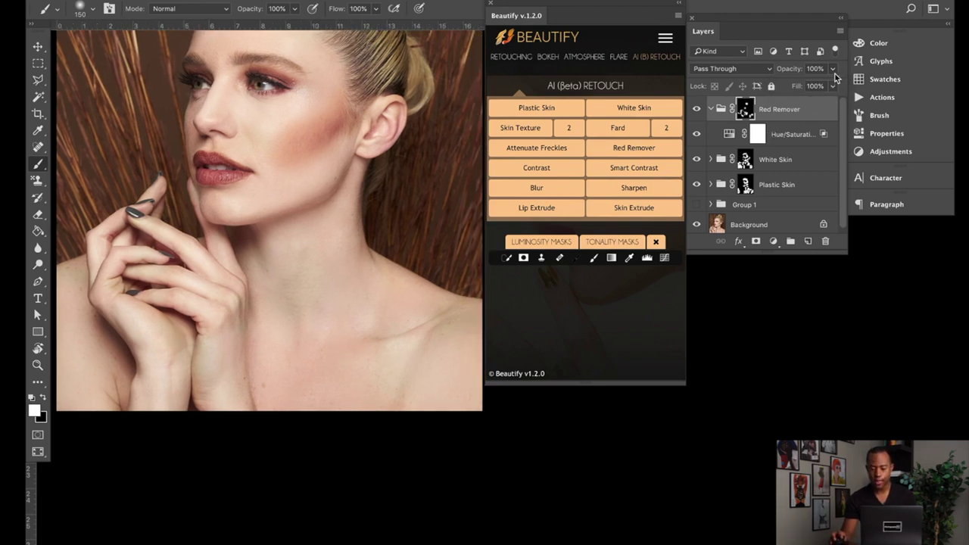
Set the Red Remover group's opacity to 15% and collapse the group.
click(835, 70)
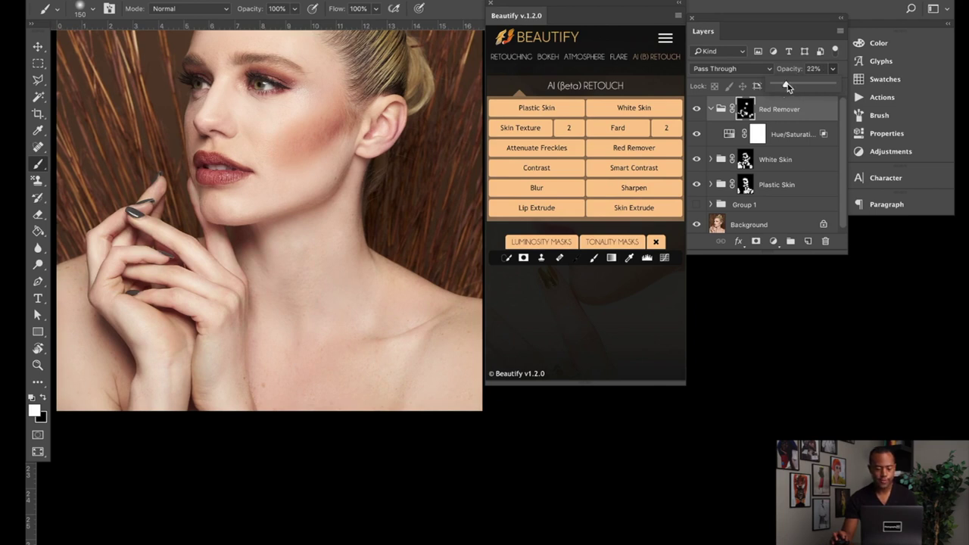
drag(785, 87, 781, 88)
click(711, 109)
Select the Red Remover, White Skin and Plastic Skin groups and put them together in one new group.
scroll(370, 224, up, 2)
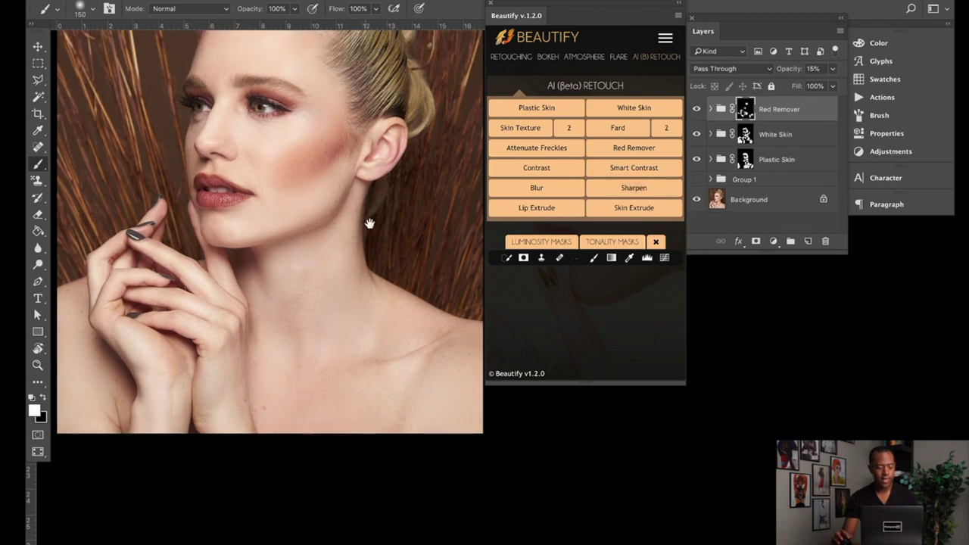
scroll(370, 224, down, 2)
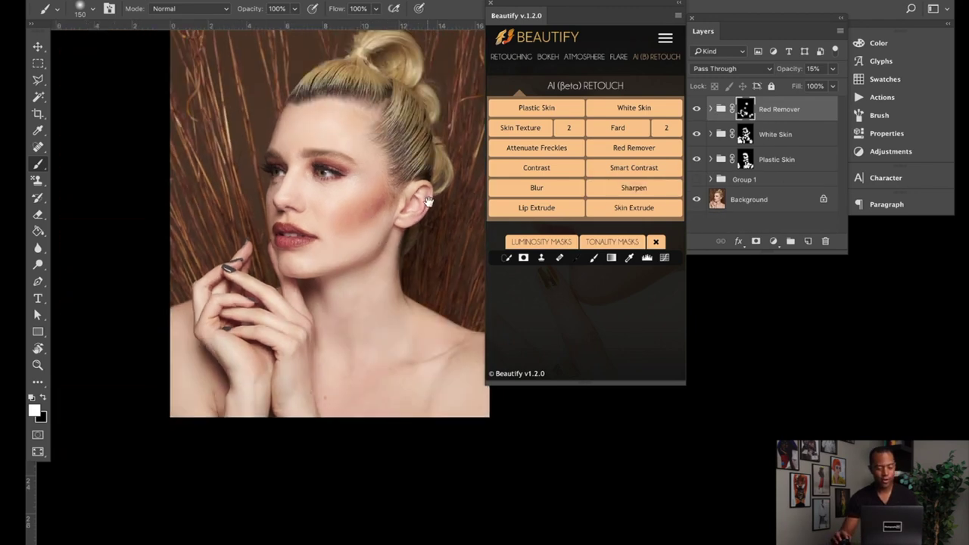
scroll(383, 241, down, 1)
drag(382, 241, 361, 271)
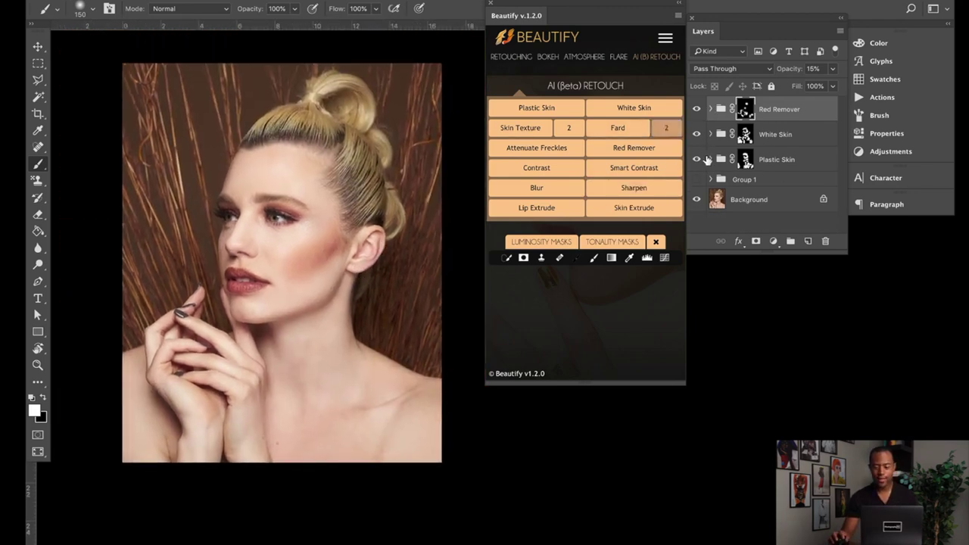
shift+click(803, 160)
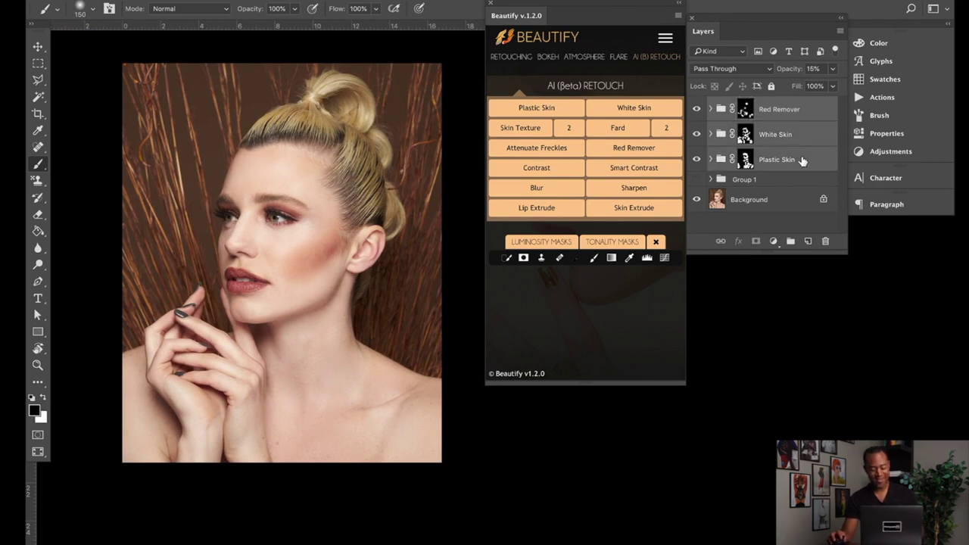
key(ctrl+g)
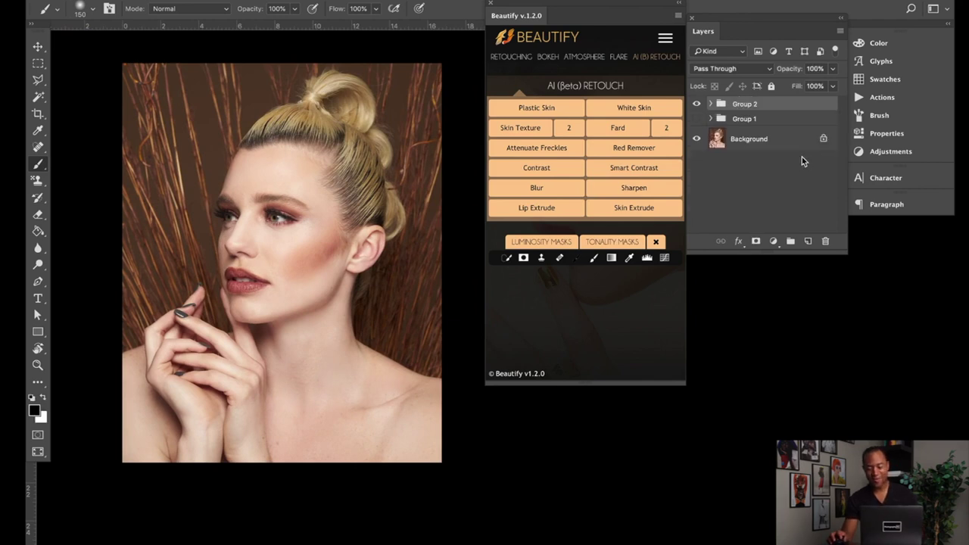
Compare the portrait before and after the skin retouching by repeatedly hiding and showing Group 2.
click(697, 105)
click(696, 105)
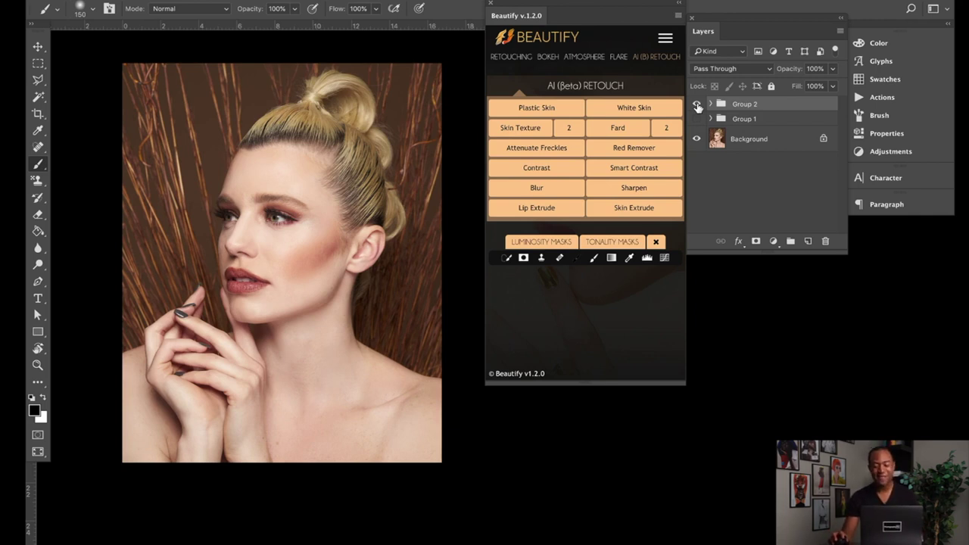
click(697, 110)
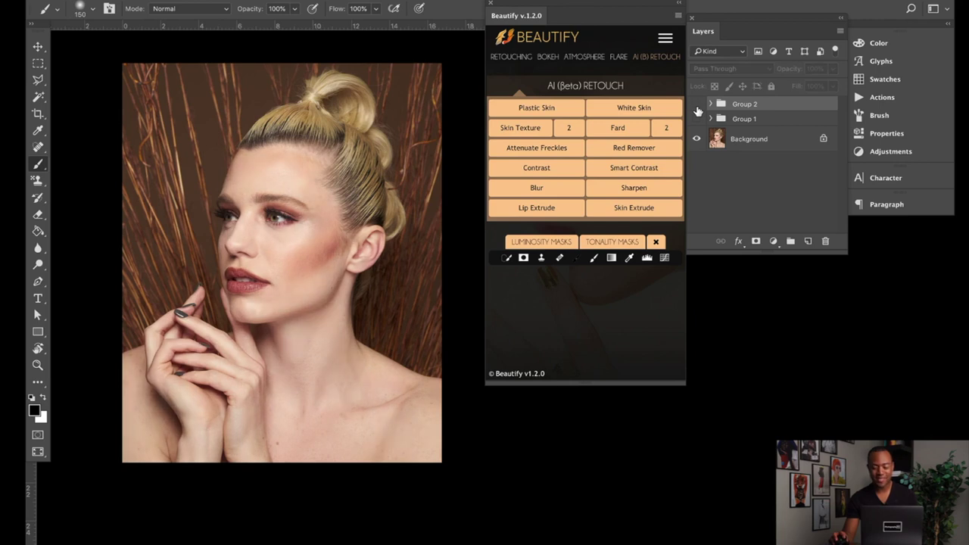
click(698, 110)
click(698, 110)
click(697, 110)
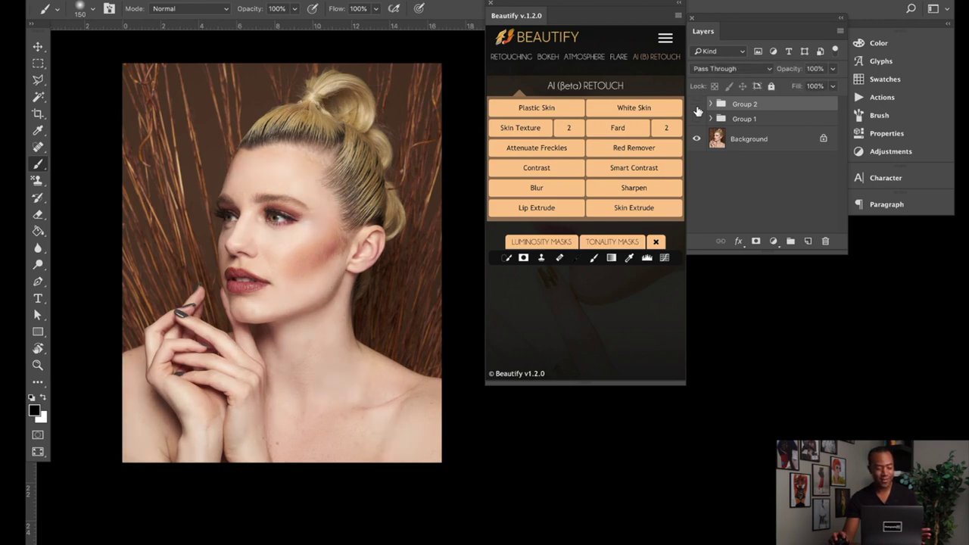
click(697, 109)
click(697, 110)
click(697, 110)
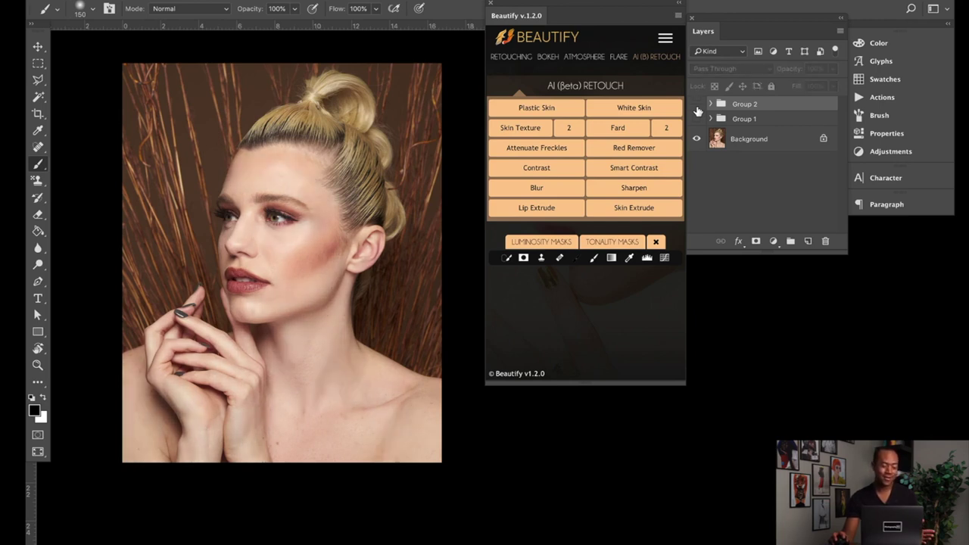
click(697, 110)
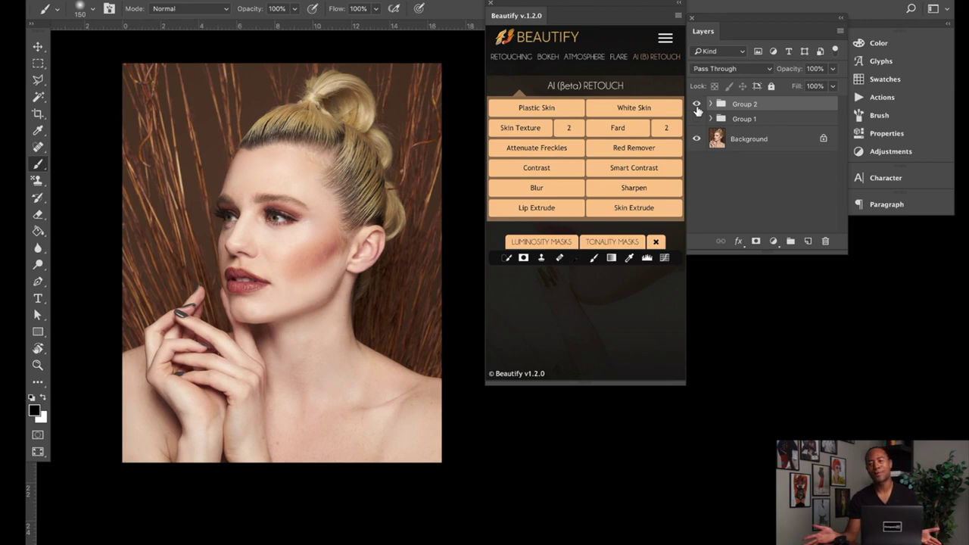
click(697, 110)
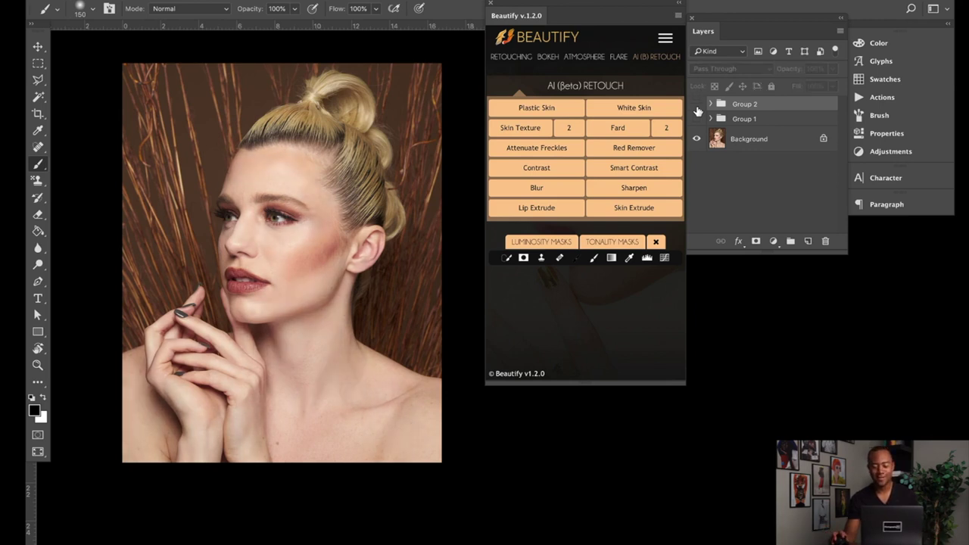
click(697, 109)
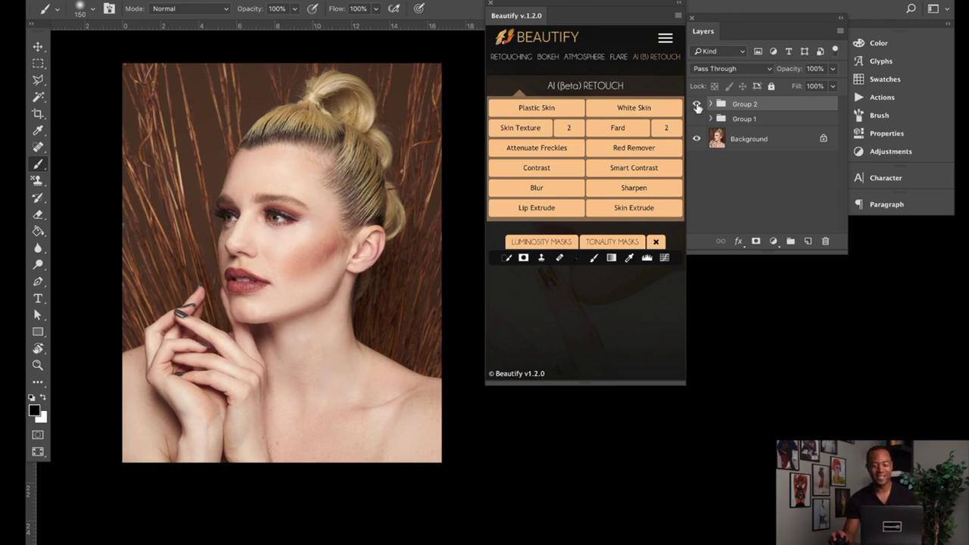
click(698, 105)
click(697, 105)
Examine the Plastic Skin, White Skin and Red Remover groups inside Group 2, and compare the image with and without Group 2.
click(710, 104)
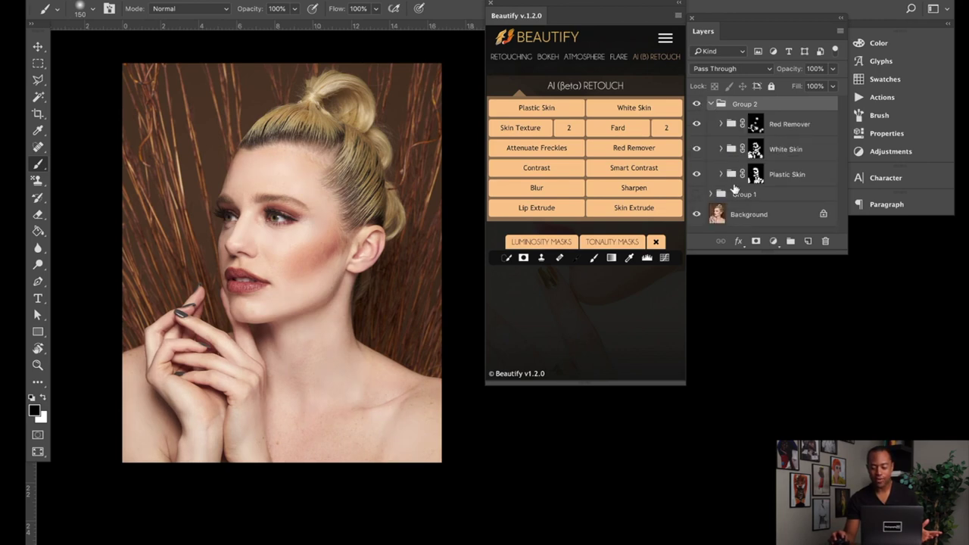
click(720, 174)
click(720, 174)
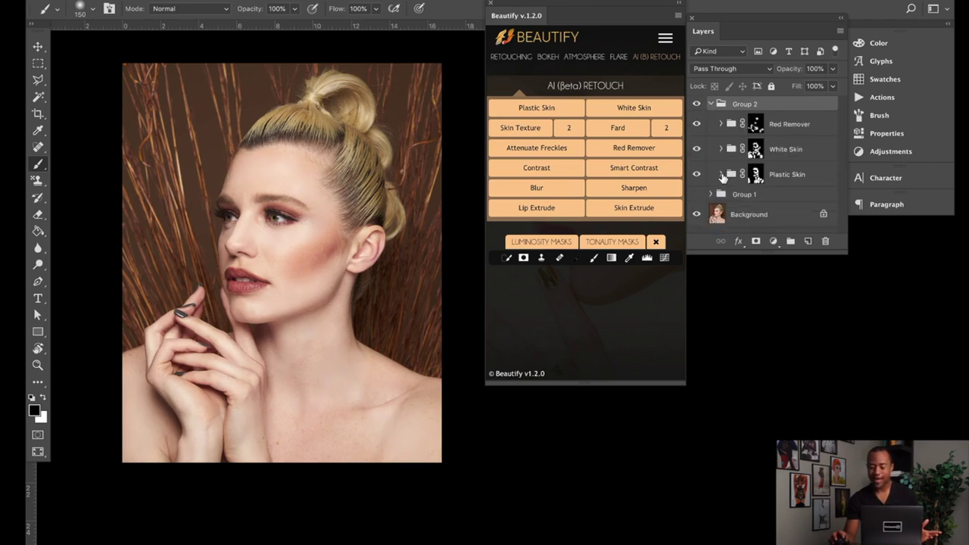
double_click(726, 155)
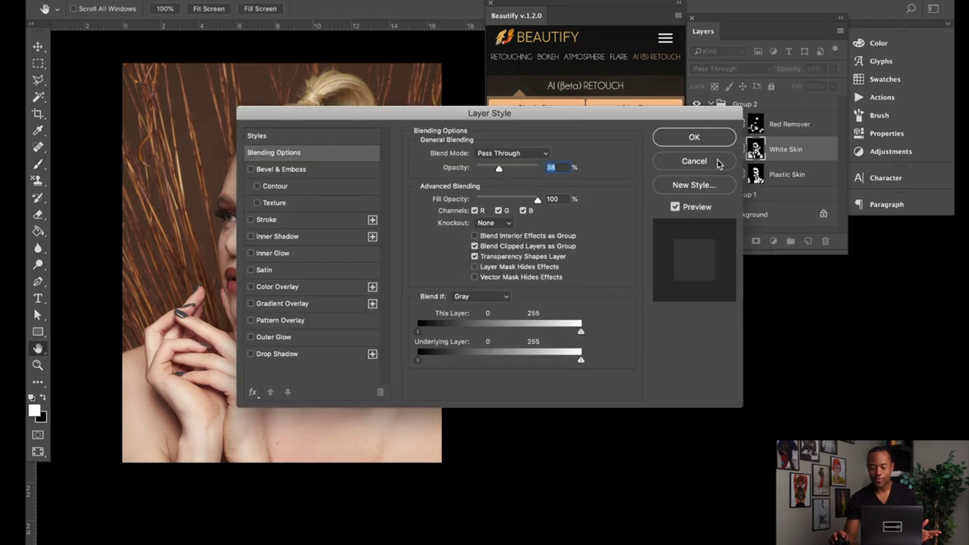
click(723, 159)
click(720, 149)
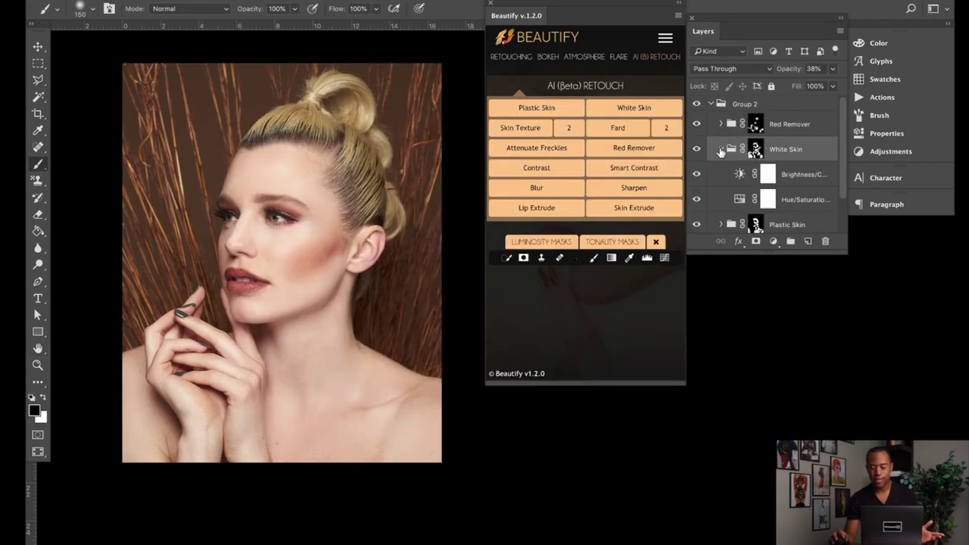
click(720, 150)
click(721, 124)
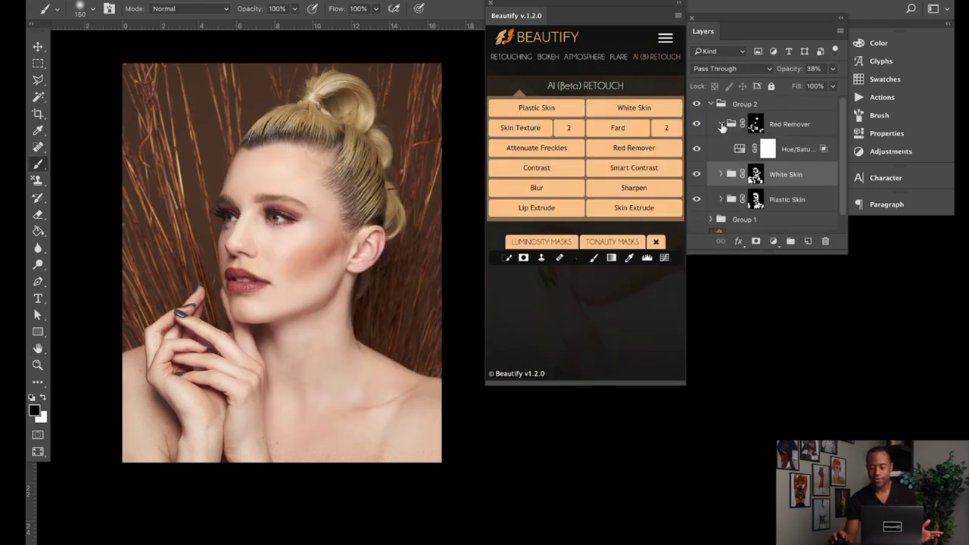
click(721, 124)
click(710, 104)
click(696, 104)
click(697, 104)
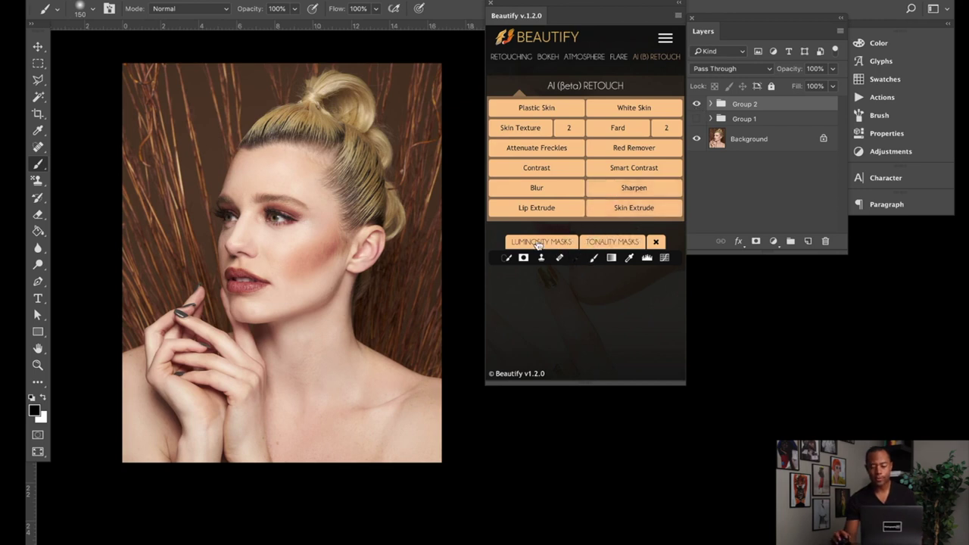
Try to apply Beautify's Telephoto Lens 2.8 bokeh blur while Group 2 is selected.
click(621, 61)
click(588, 64)
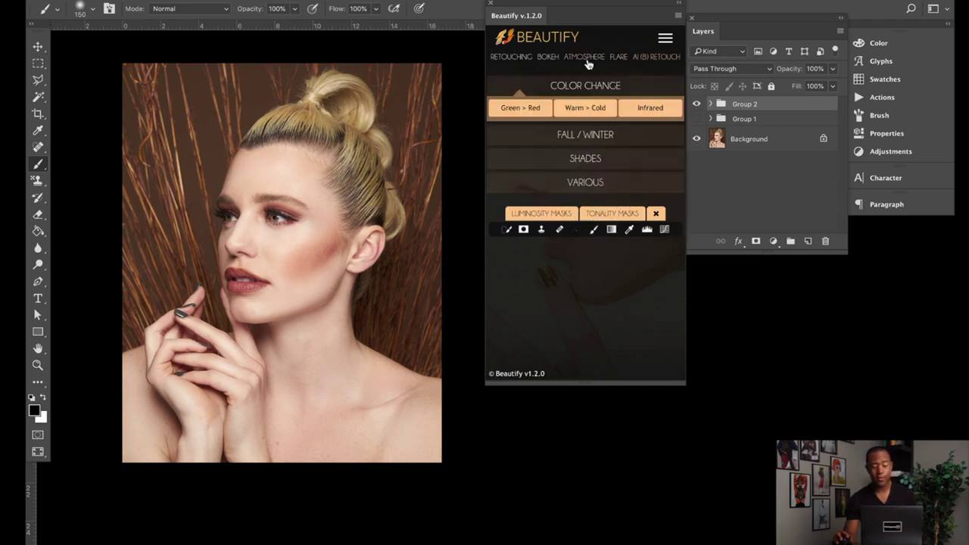
click(540, 59)
click(543, 107)
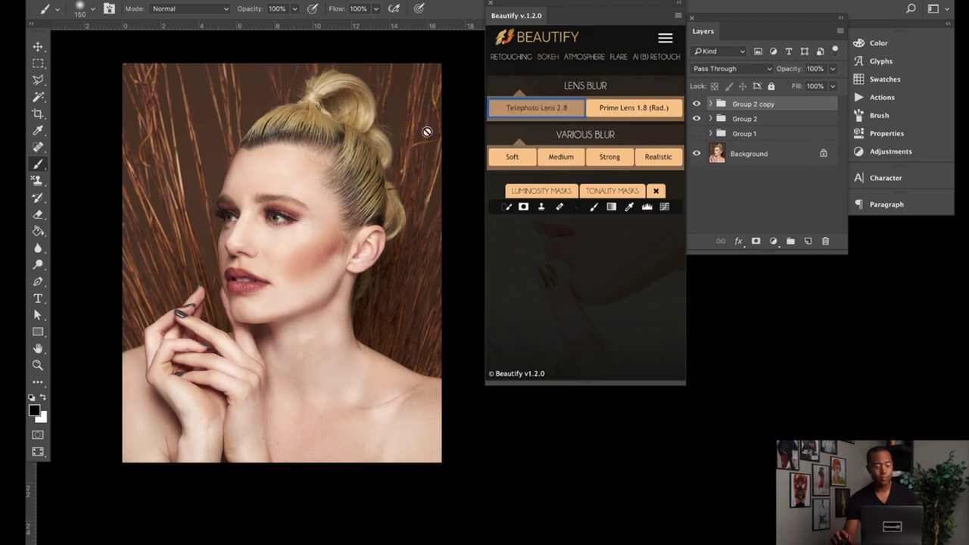
click(311, 176)
click(604, 197)
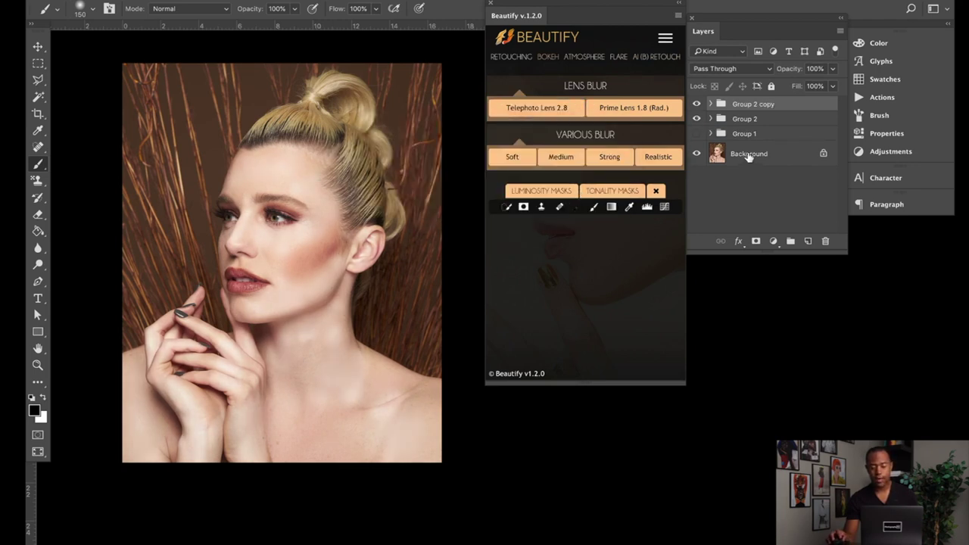
Unlock the Background layer.
click(748, 155)
click(823, 153)
Duplicate the unlocked photo layer and apply the Telephoto Lens 2.8 blur to the copy.
right_click(819, 155)
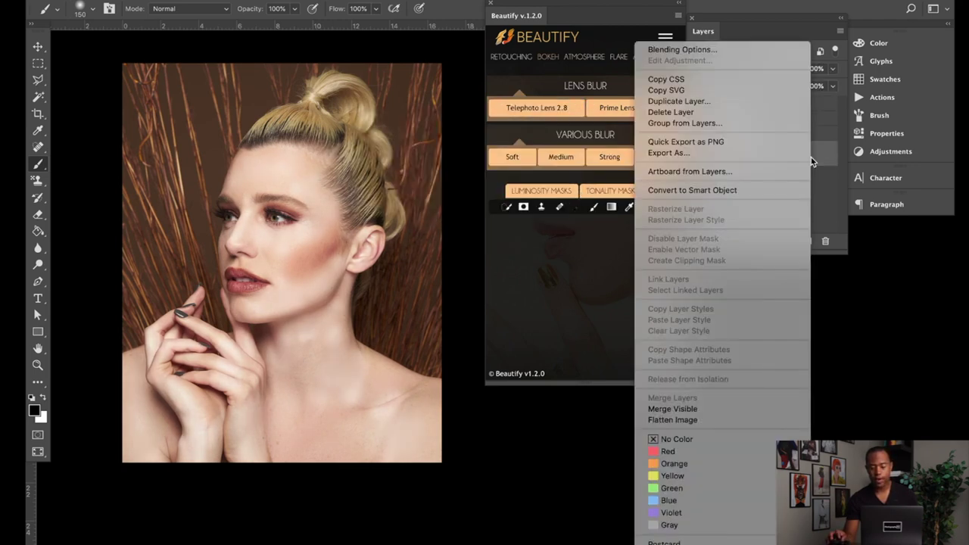
click(725, 101)
click(612, 211)
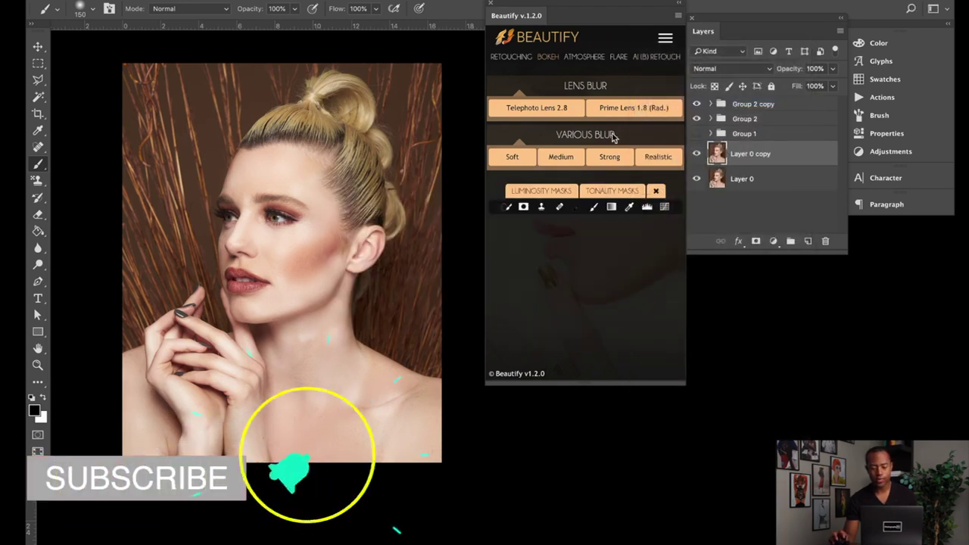
click(549, 107)
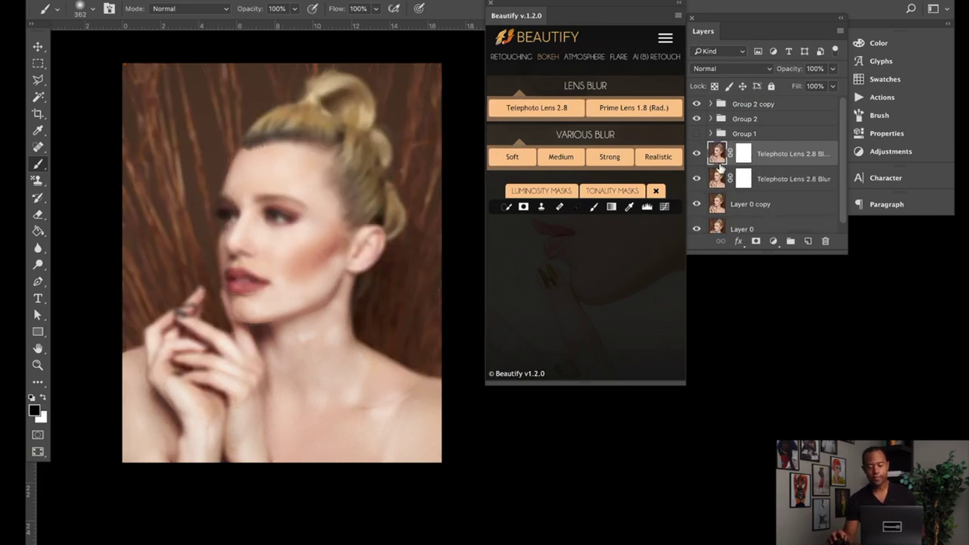
click(697, 154)
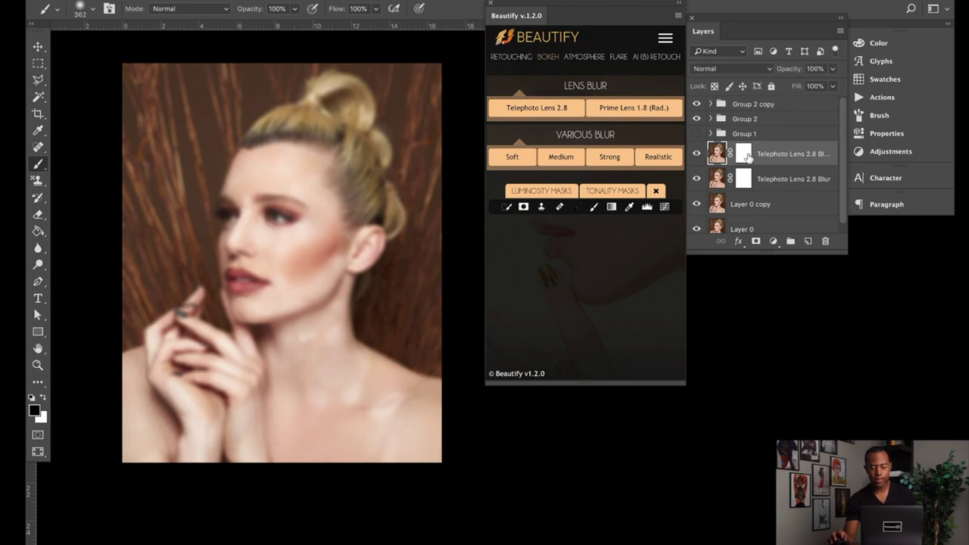
Hide the two duplicate layers beneath the top blur layer and paint its mask black over the woman's face, hair, hands and body.
key(x)
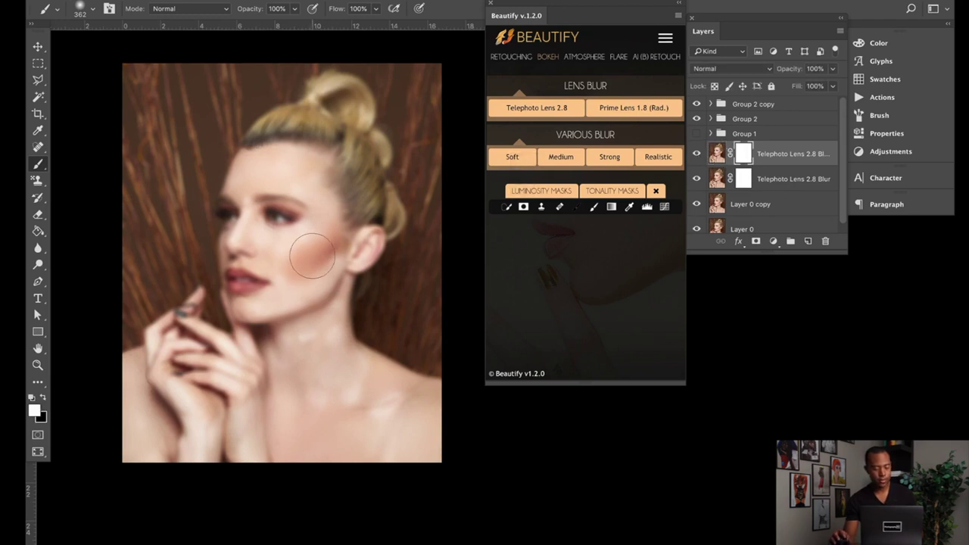
key(x)
mouse_move(309, 255)
mouse_down()
mouse_move(315, 228)
mouse_move(280, 267)
mouse_move(264, 236)
mouse_move(307, 174)
mouse_up()
click(697, 179)
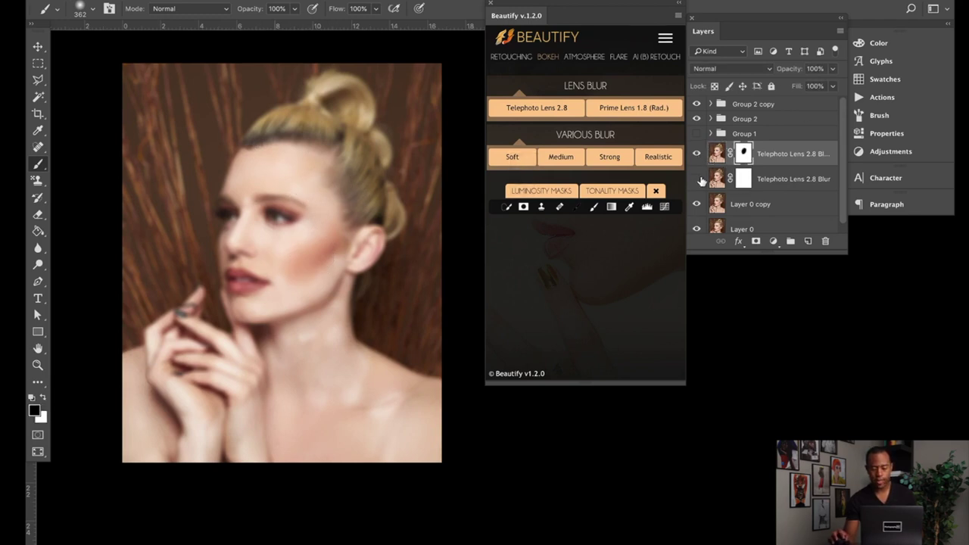
click(696, 203)
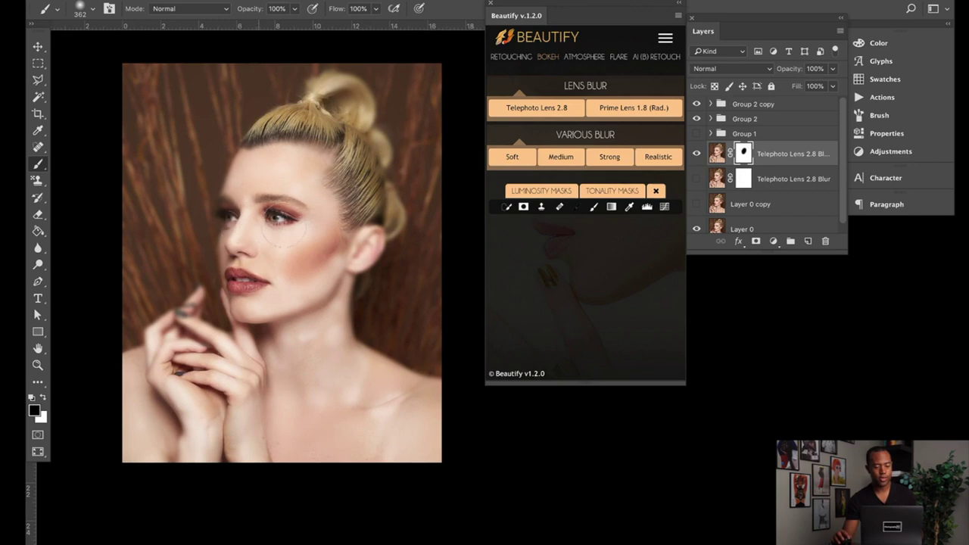
mouse_move(347, 110)
mouse_down()
mouse_move(377, 208)
mouse_move(266, 237)
mouse_move(251, 181)
mouse_move(259, 309)
mouse_move(212, 344)
mouse_move(167, 341)
mouse_move(150, 362)
mouse_up()
mouse_move(330, 440)
mouse_down()
mouse_move(339, 375)
mouse_move(351, 368)
mouse_move(381, 407)
mouse_move(316, 433)
mouse_move(242, 330)
mouse_move(347, 338)
mouse_up()
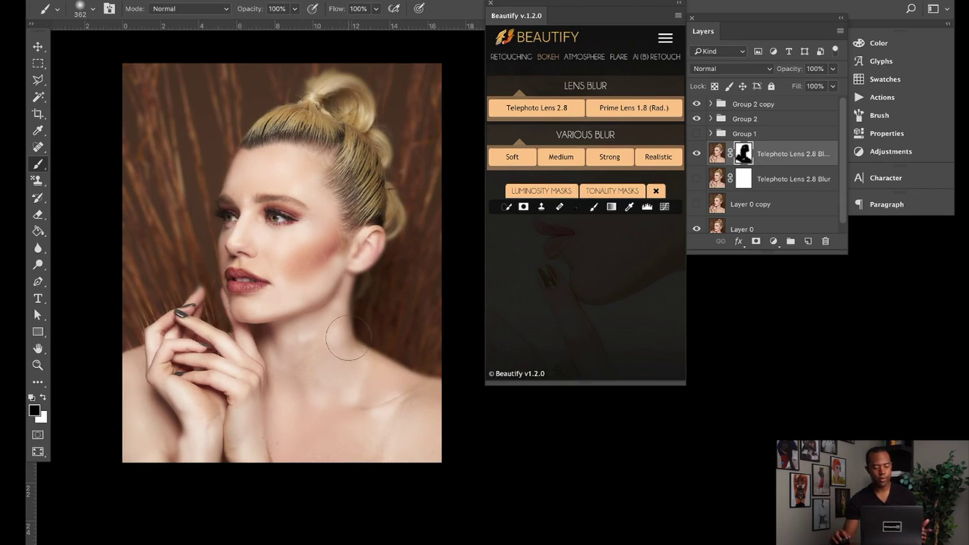
Delete both Telephoto Lens 2.8 blur layers and the duplicated photo layer.
click(696, 154)
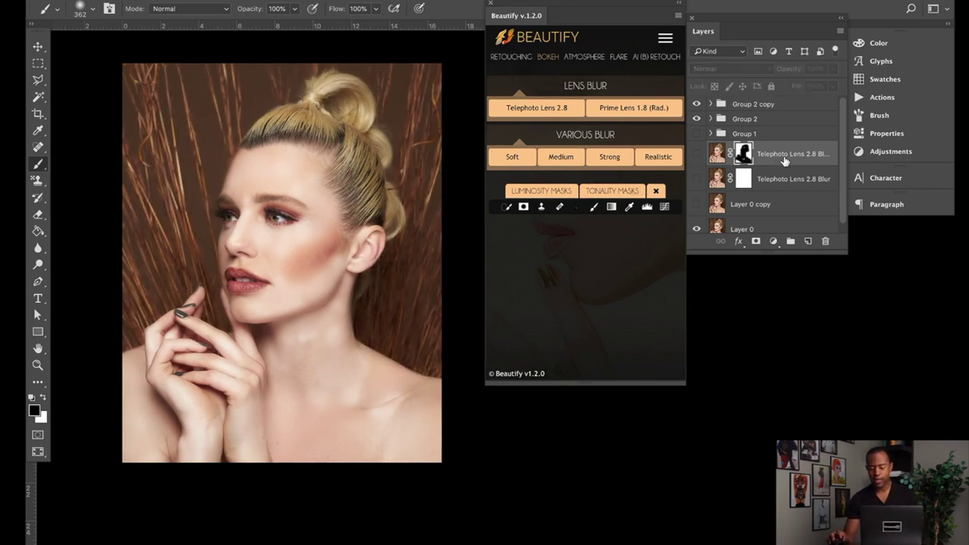
key(Delete)
key(Delete)
key(Delete)
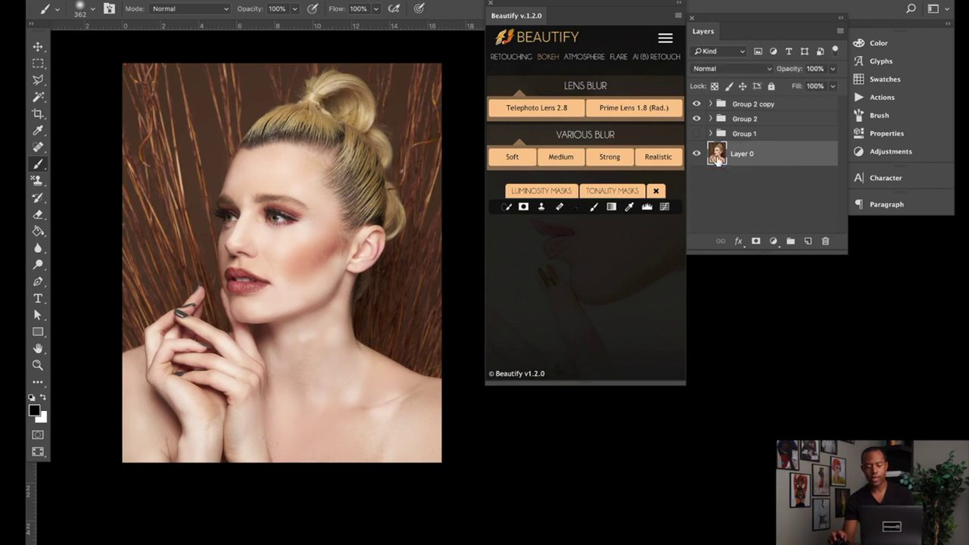
Hide Group 2 and compare the portrait with and without Group 2 copy, leaving the copy shown.
click(695, 119)
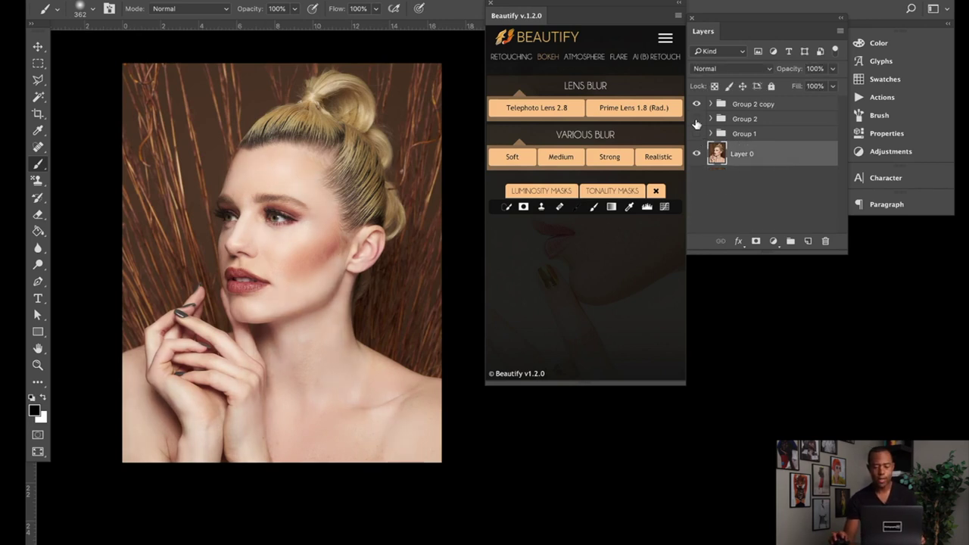
click(696, 104)
click(696, 103)
click(696, 104)
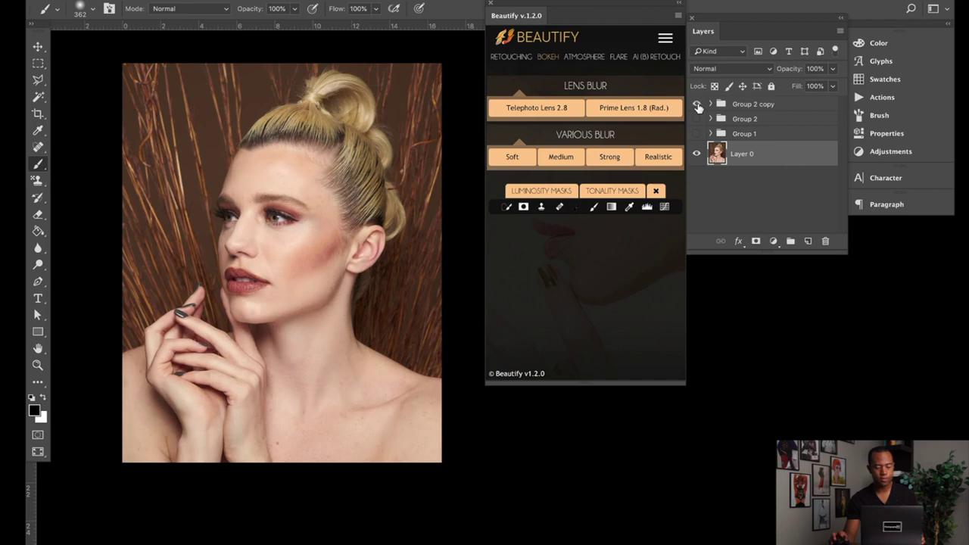
click(696, 104)
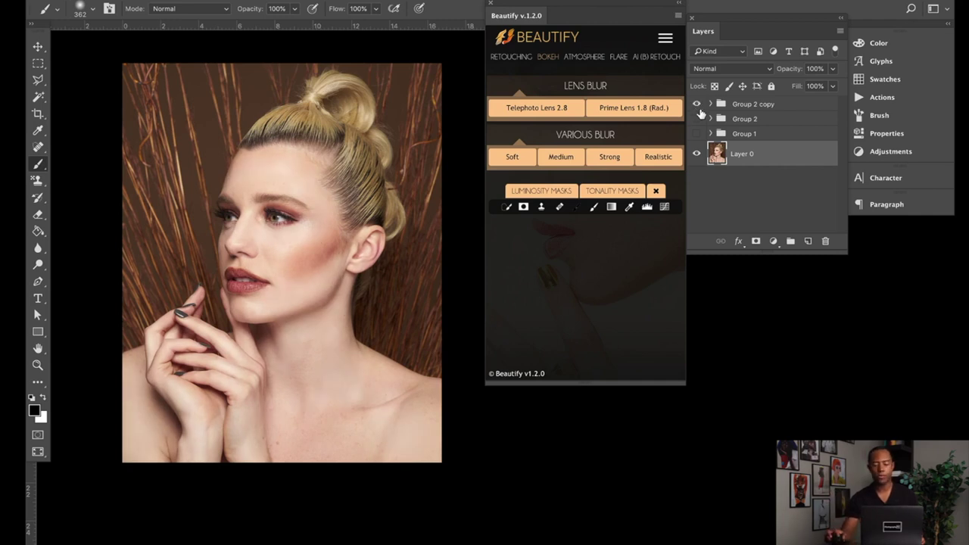
click(696, 103)
click(697, 104)
click(696, 104)
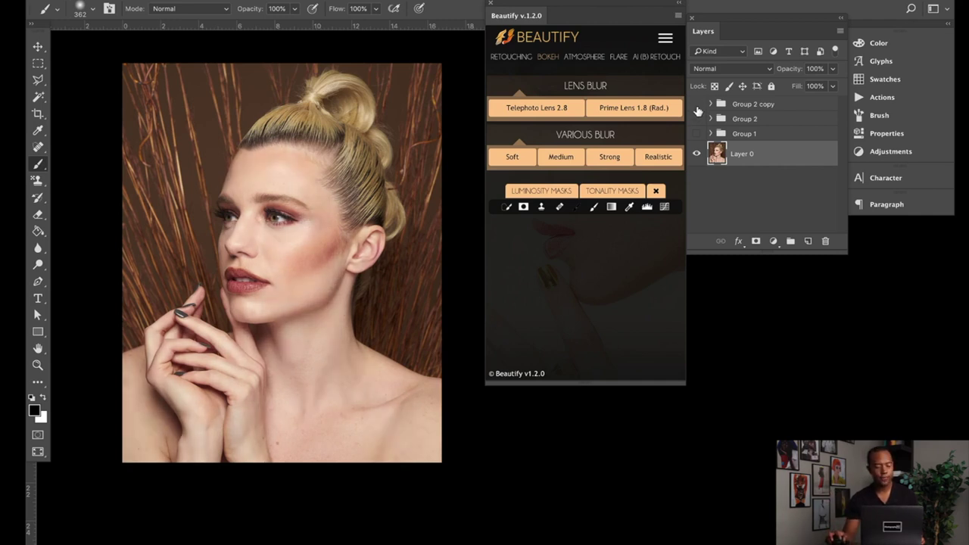
click(696, 103)
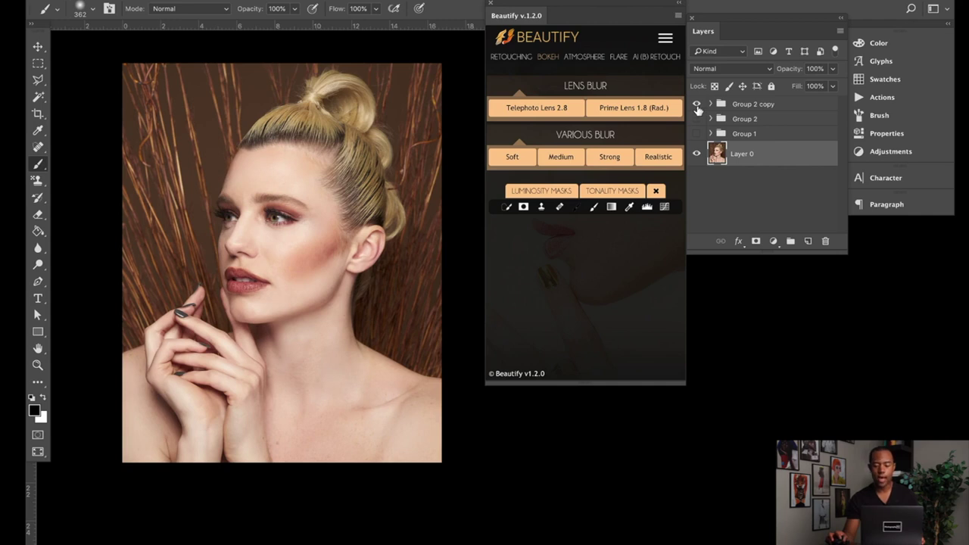
click(697, 103)
click(696, 103)
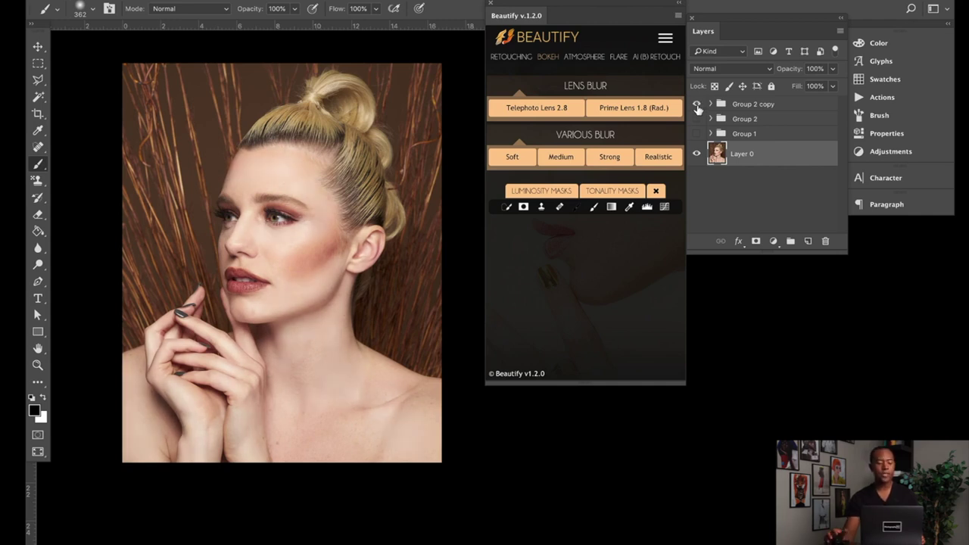